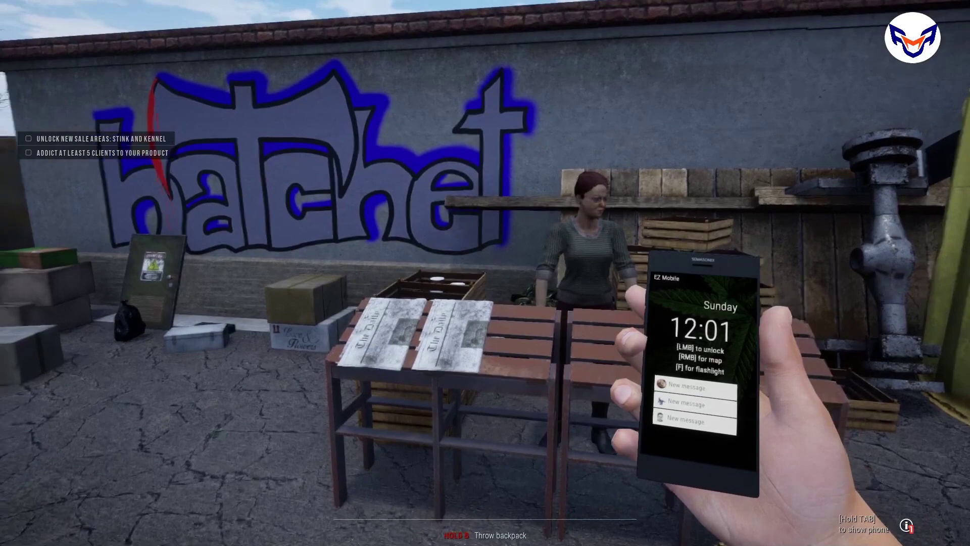
Step: Walk up to Emma Broadus behind the stall table and start a conversation with her
key(a)
key(w)
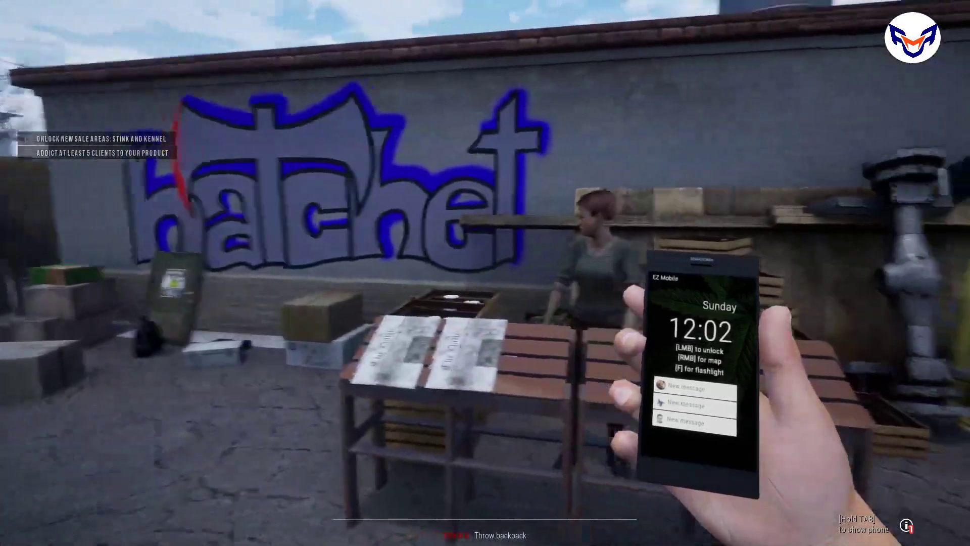
key(Tab)
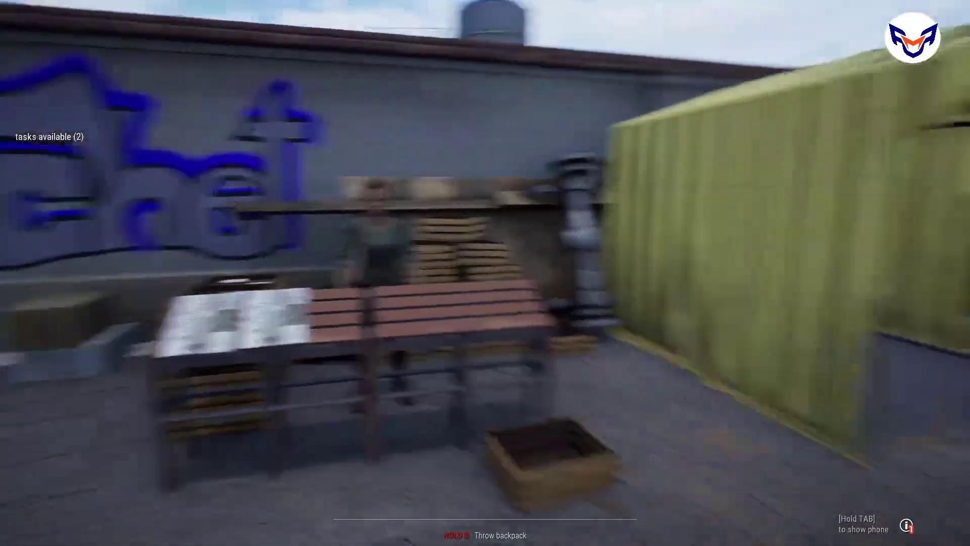
key(w)
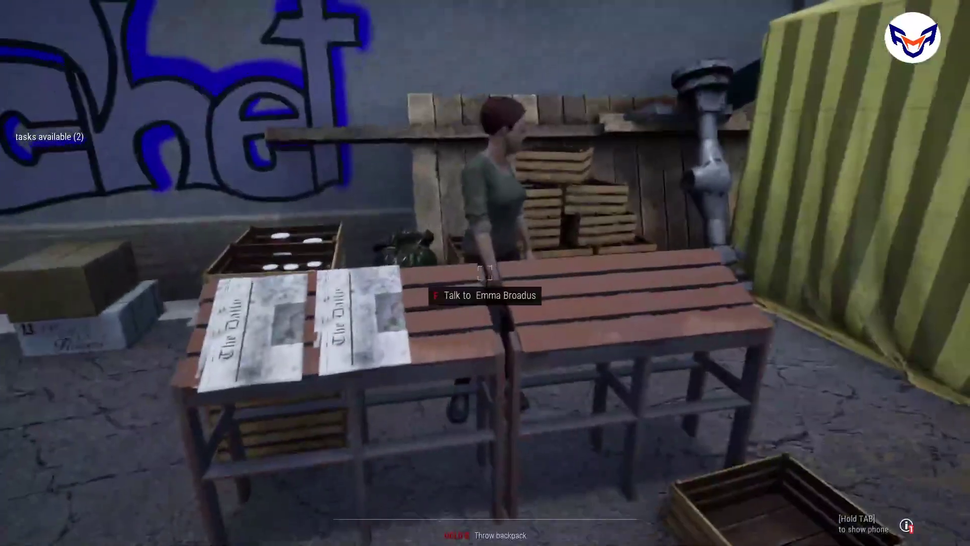
key(w)
key(e)
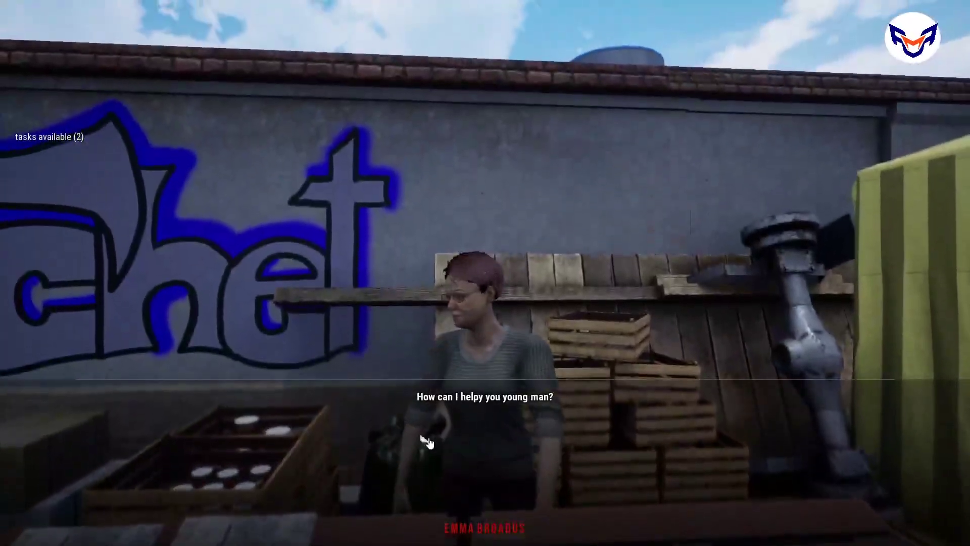
Step: Buy a simple mortar and a medium jar for $81, delivered to the Main Apartment
click(465, 443)
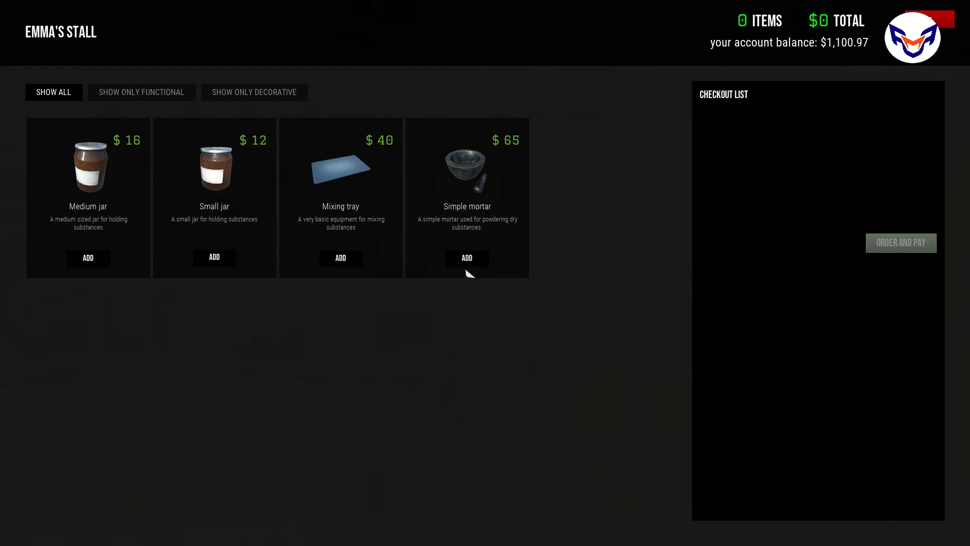
mouse_move(467, 197)
click(467, 258)
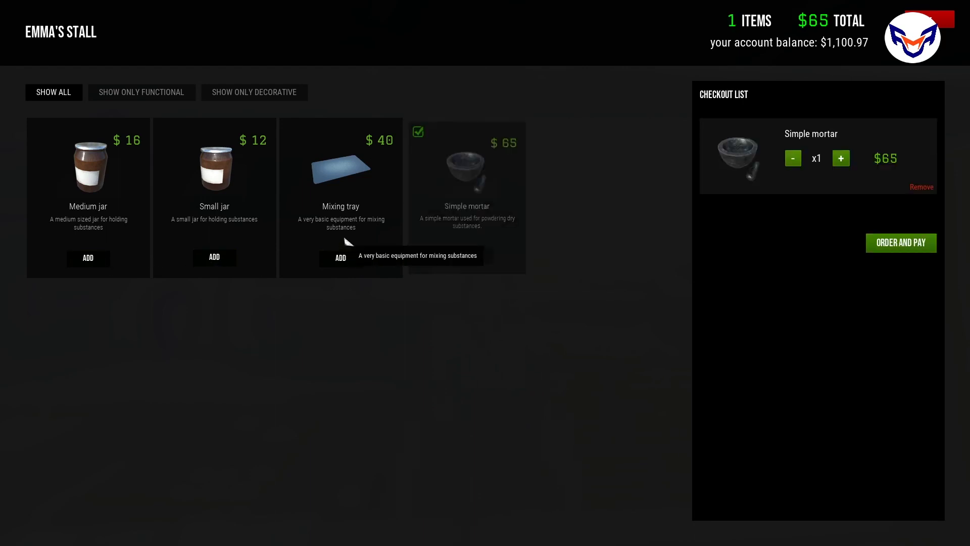
mouse_move(340, 197)
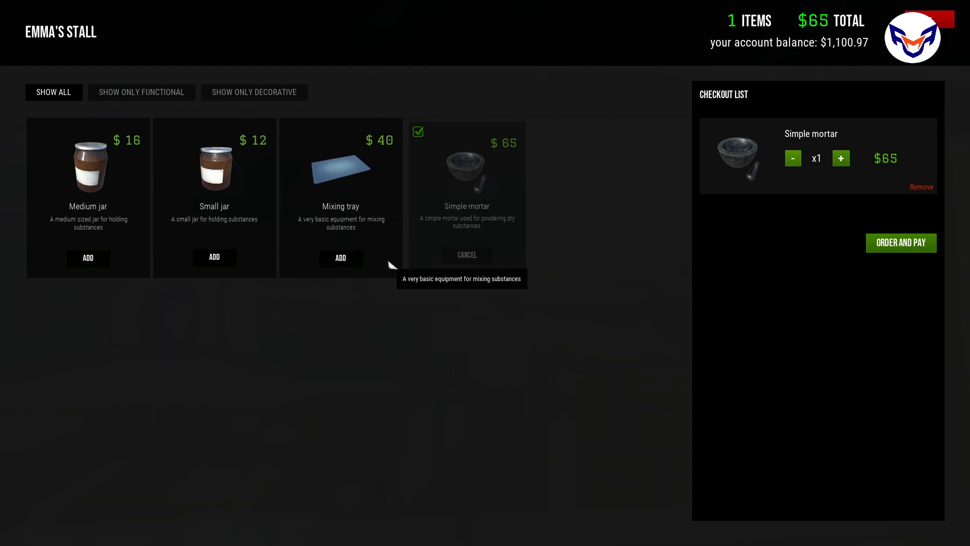
click(88, 257)
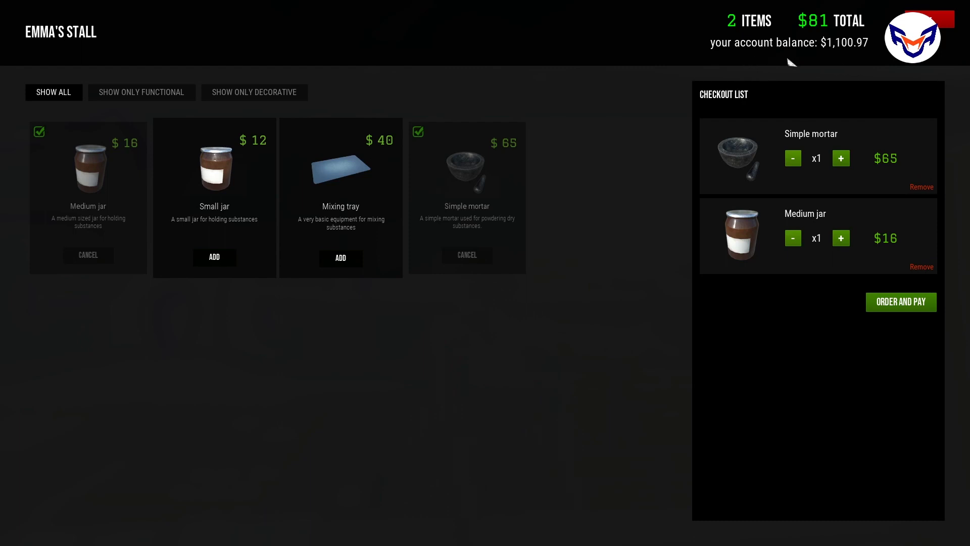
click(885, 308)
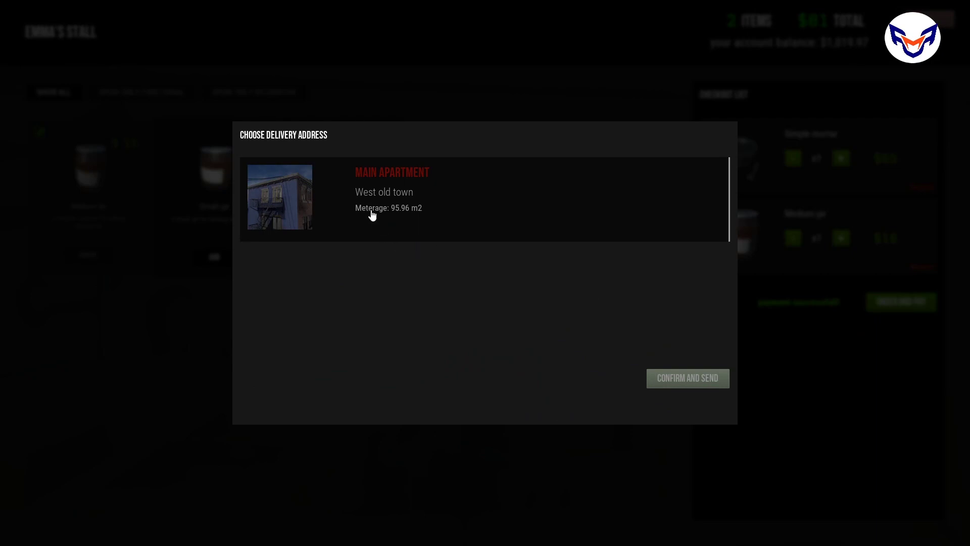
click(379, 213)
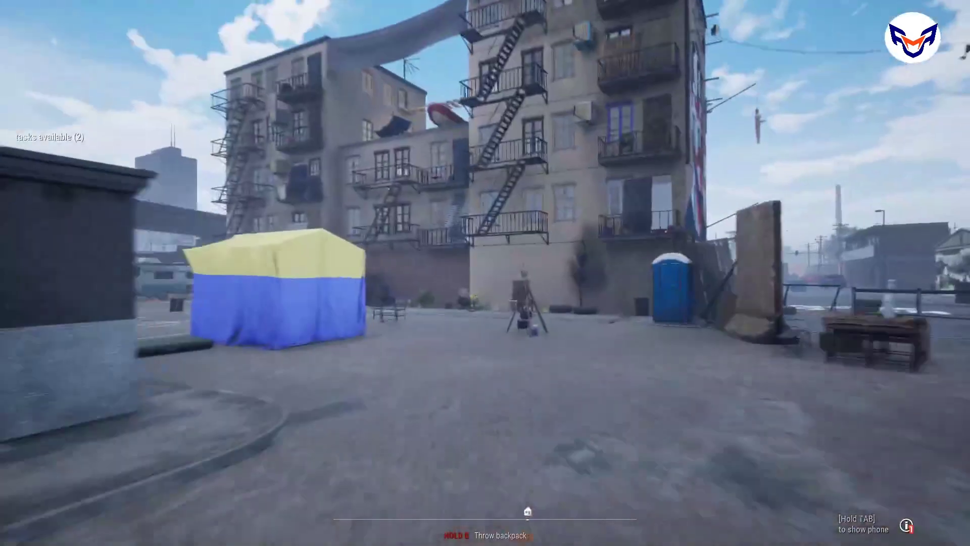
Step: Run from the stall through the alley and down the street into the gas station store
key(shift+w)
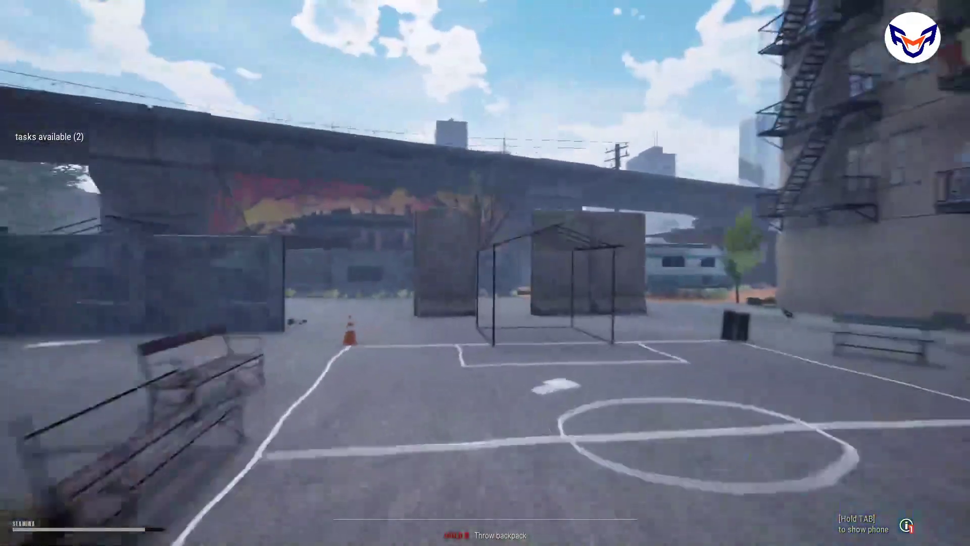
key(shift+w)
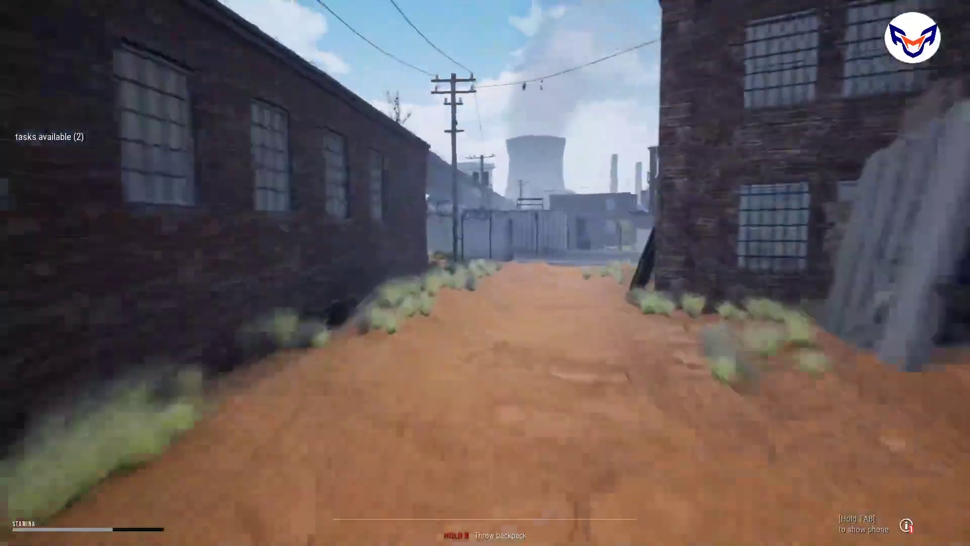
key(shift+w)
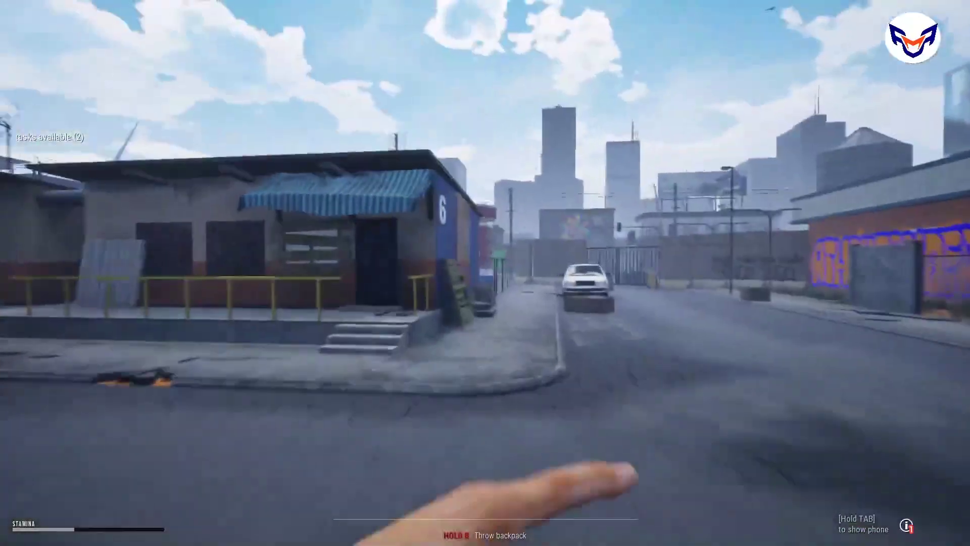
key(shift+w)
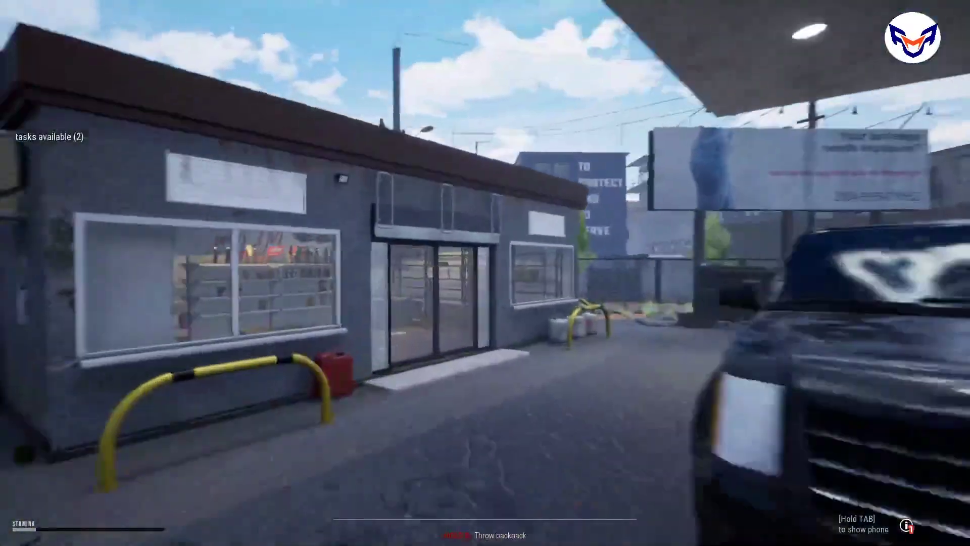
key(w)
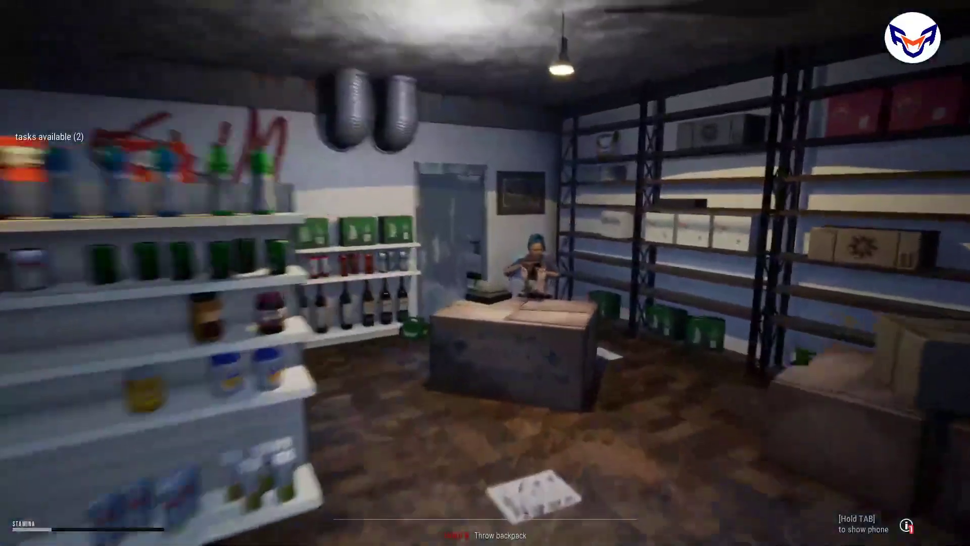
Step: Trade with clerk Amy Schrader, buying sugar and ibuprofen pills for $35
key(w)
key(e)
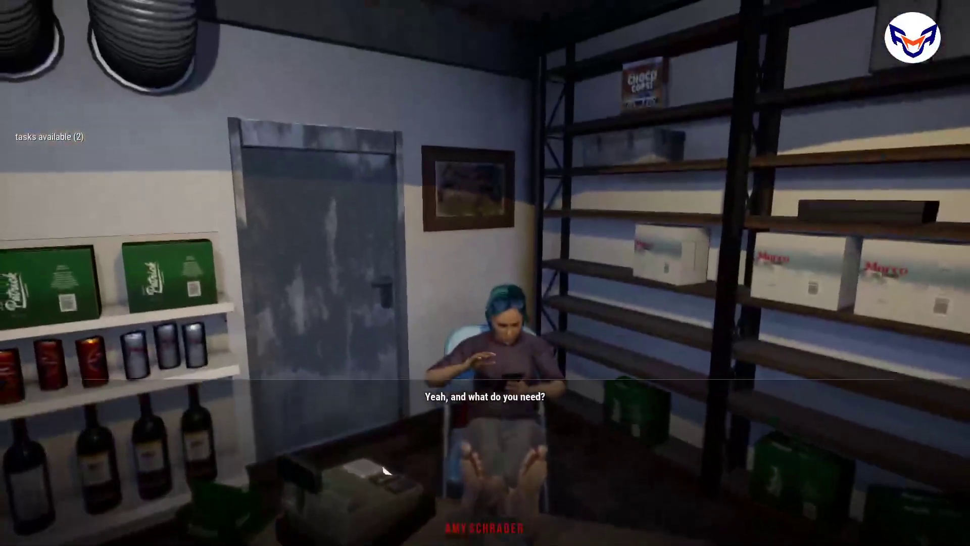
click(479, 444)
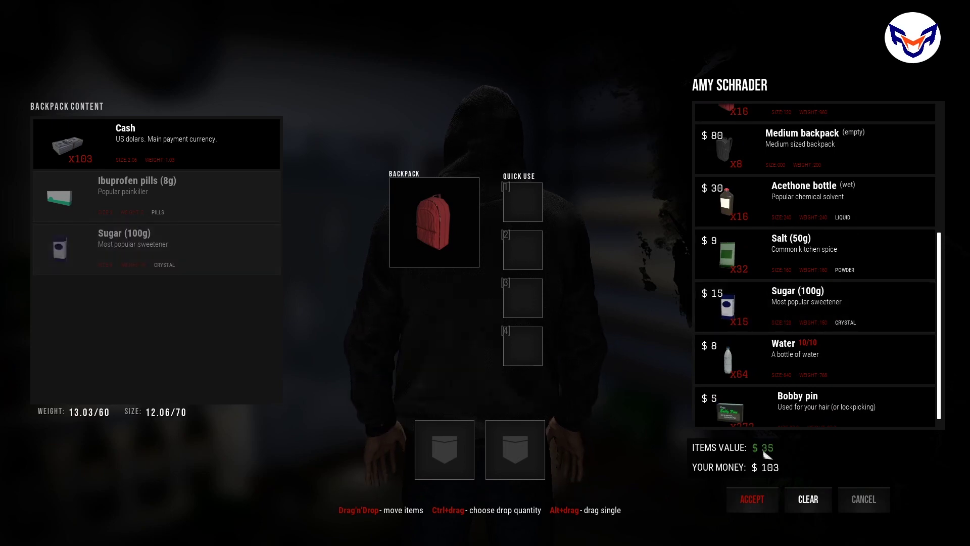
click(759, 503)
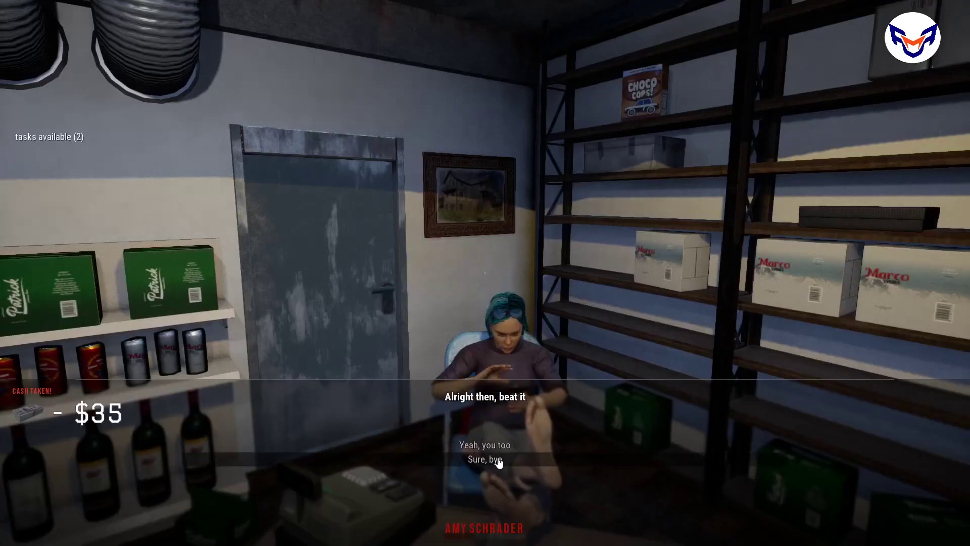
Step: End the clerk conversation and run back into the apartment building
click(498, 460)
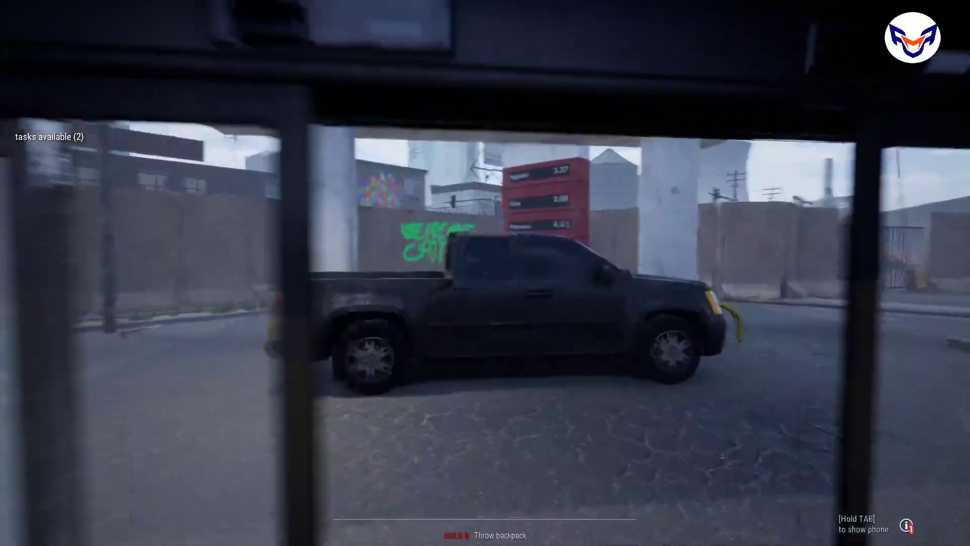
key(shift+w)
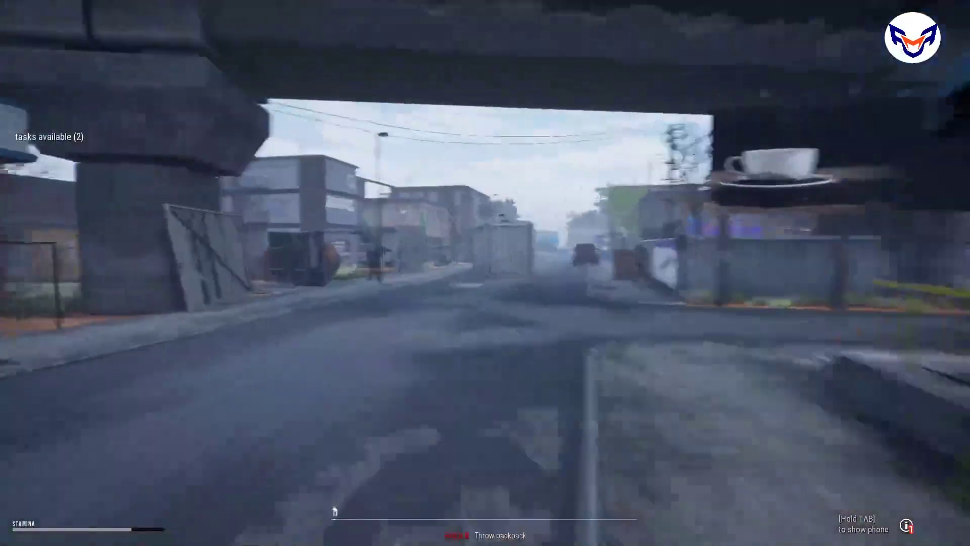
key(shift+w)
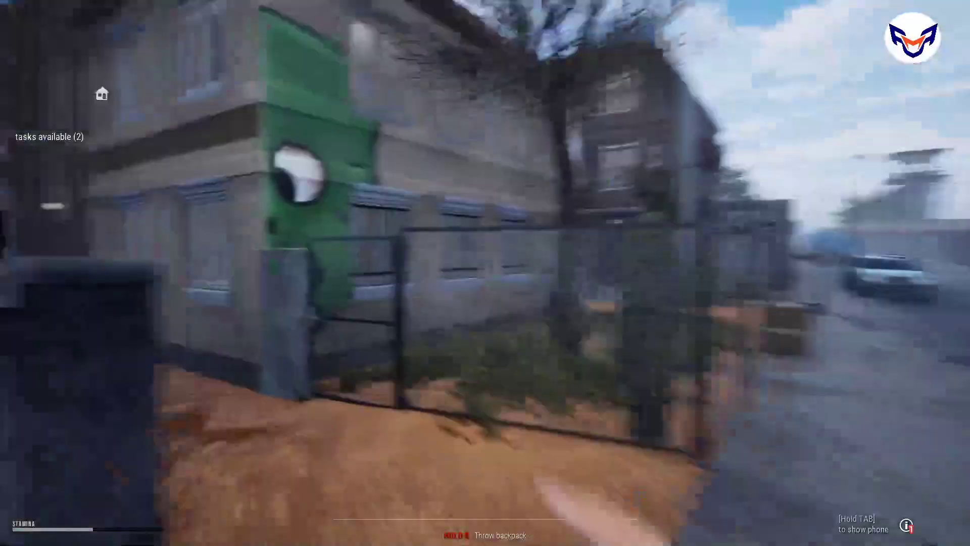
key(shift+w)
key(e)
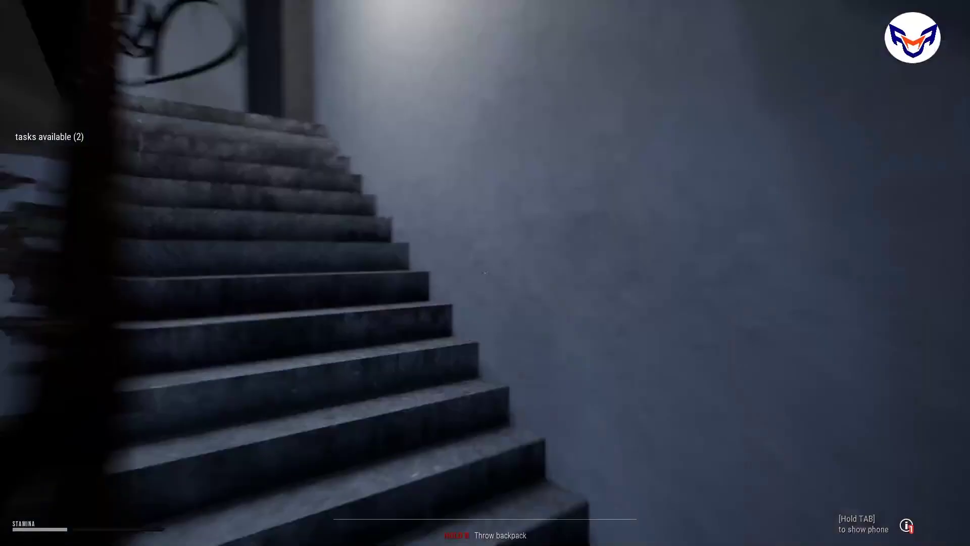
Step: Climb the stairs into the apartment and walk to the kitchen work station
key(shift+w)
key(e)
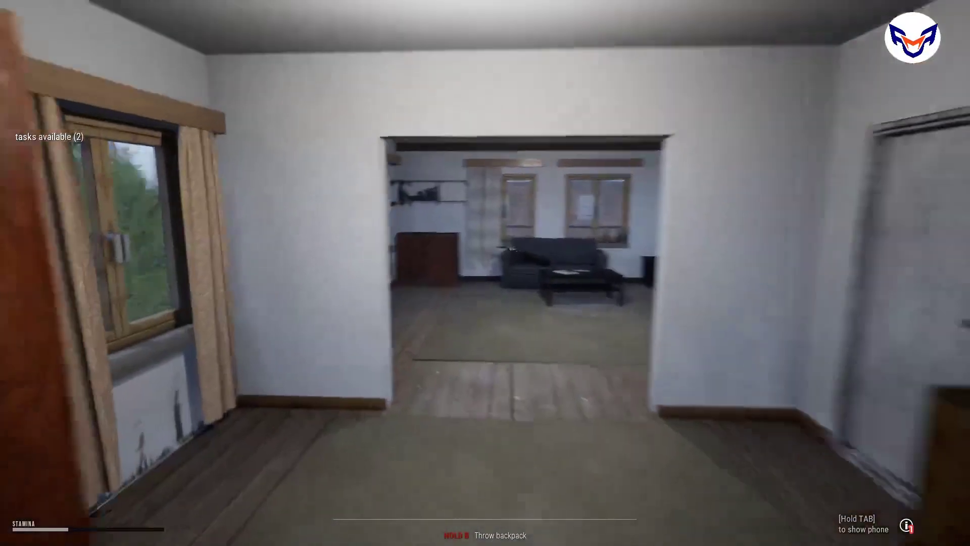
key(w)
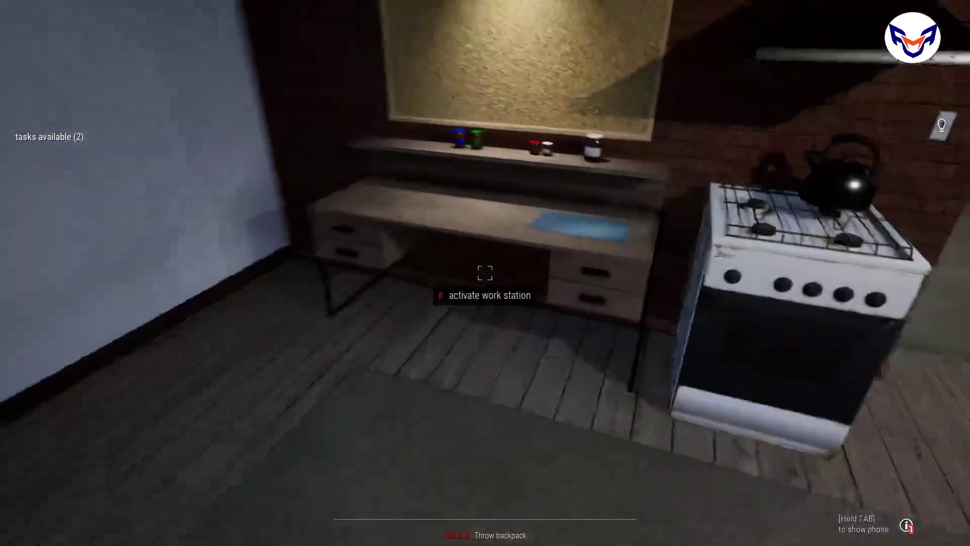
key(w)
Step: Place the ibuprofen pills and sugar on the work station shelf
key(f)
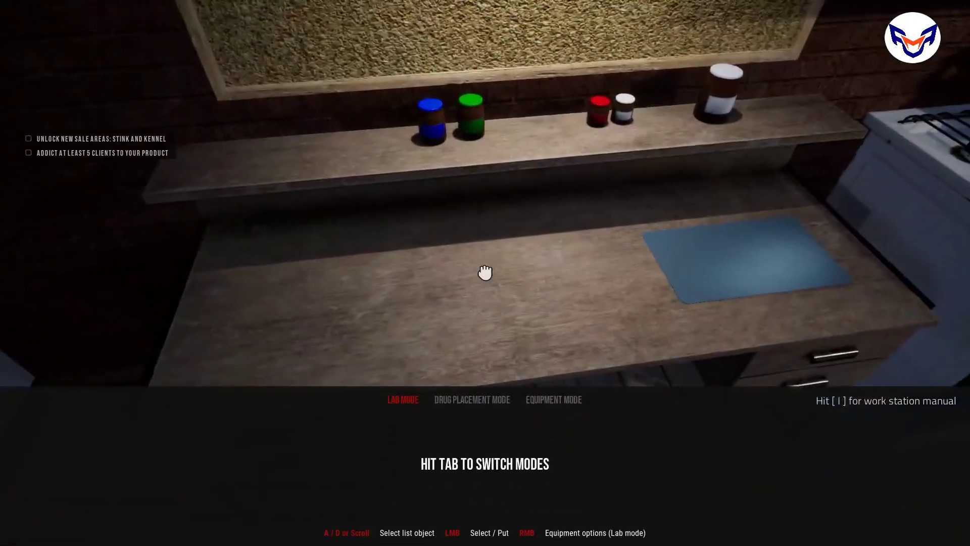
key(Tab)
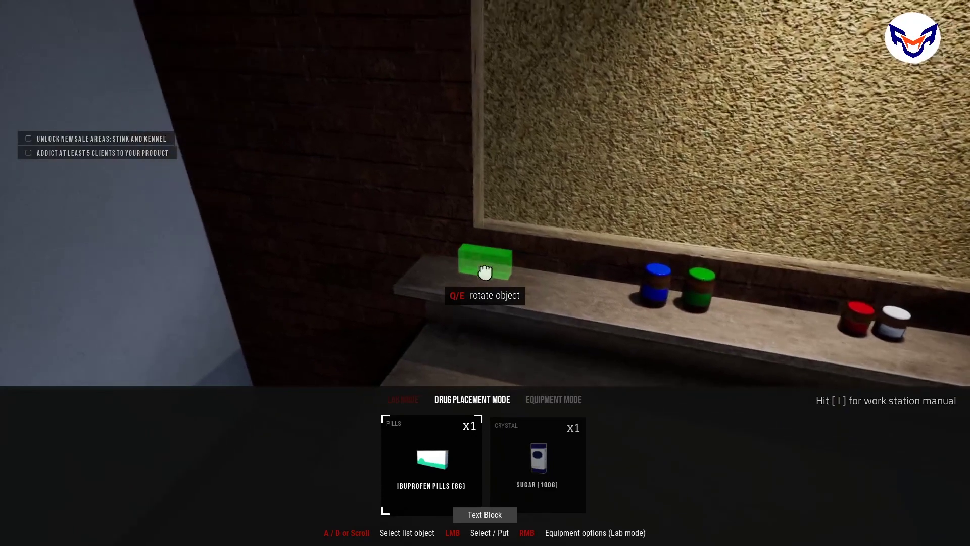
click(485, 271)
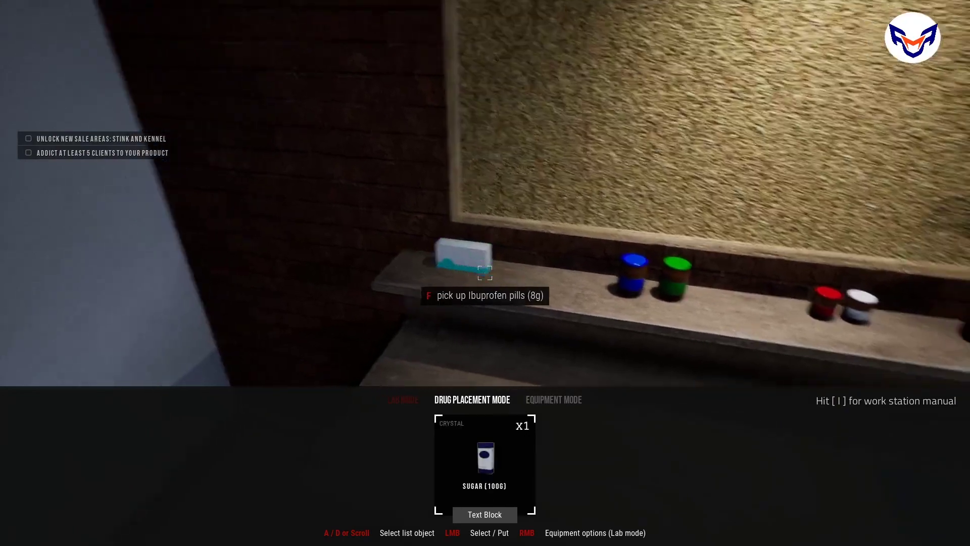
click(486, 272)
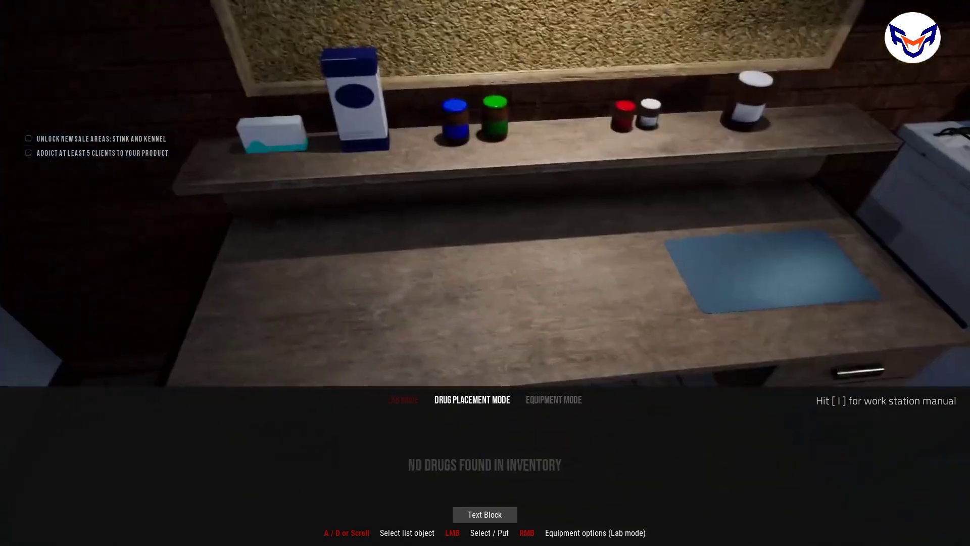
Step: Set the simple mortar on the desk and the medium jar on the shelf
key(Tab)
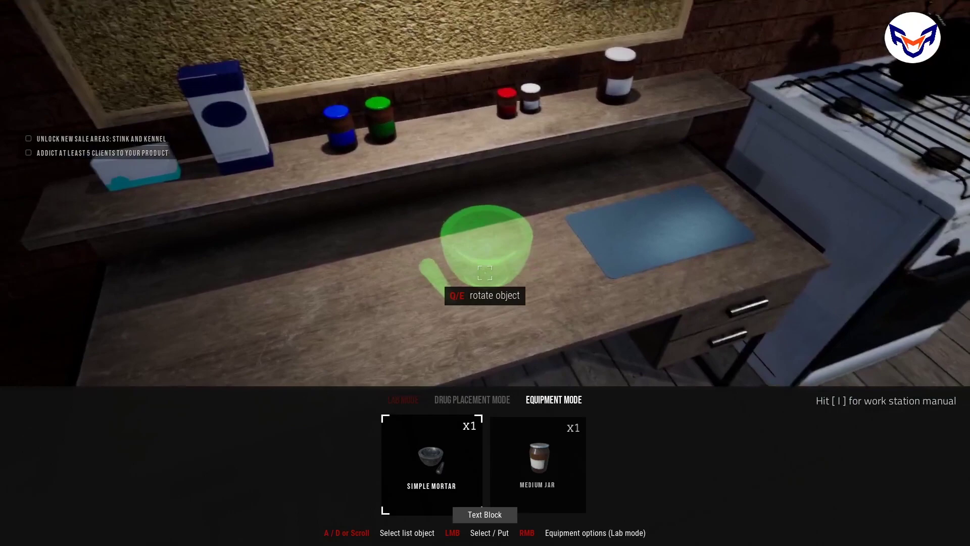
click(486, 271)
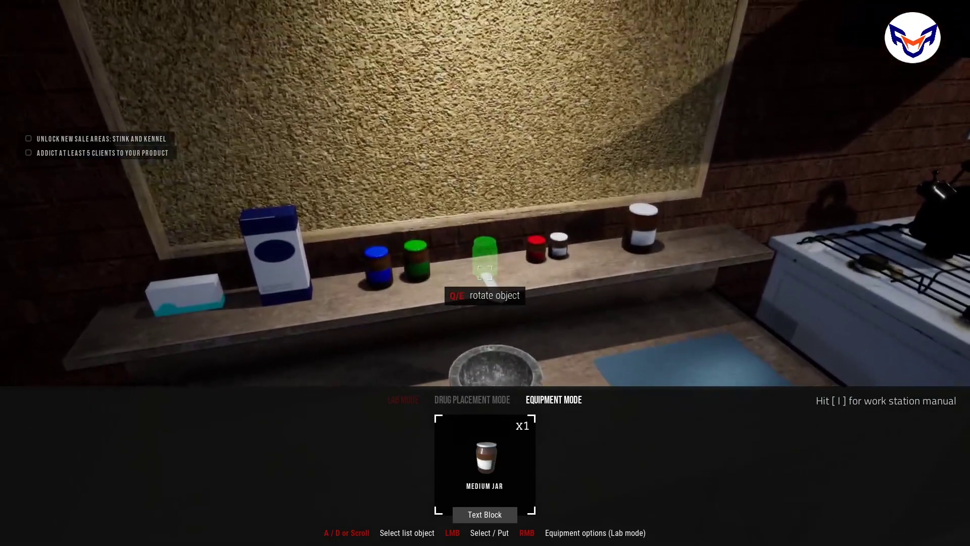
click(485, 272)
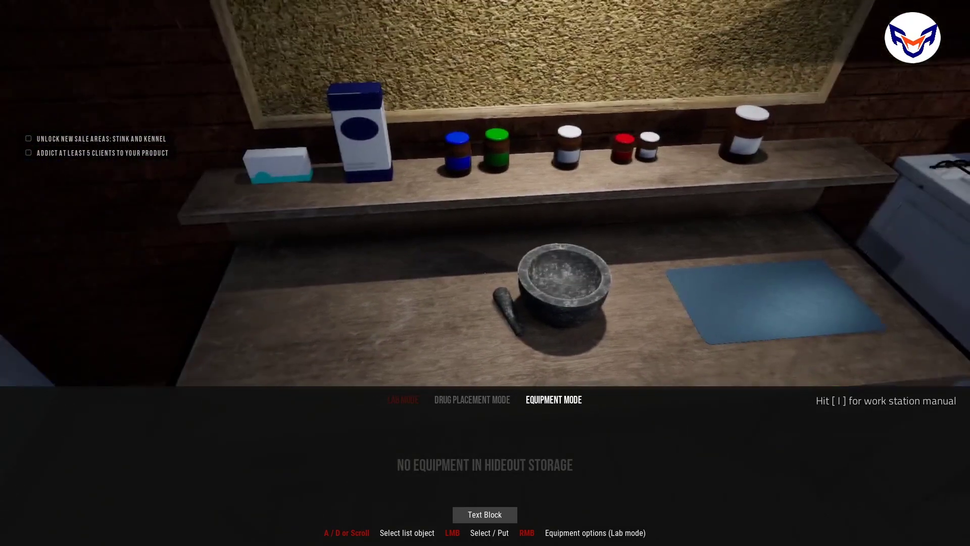
key(Tab)
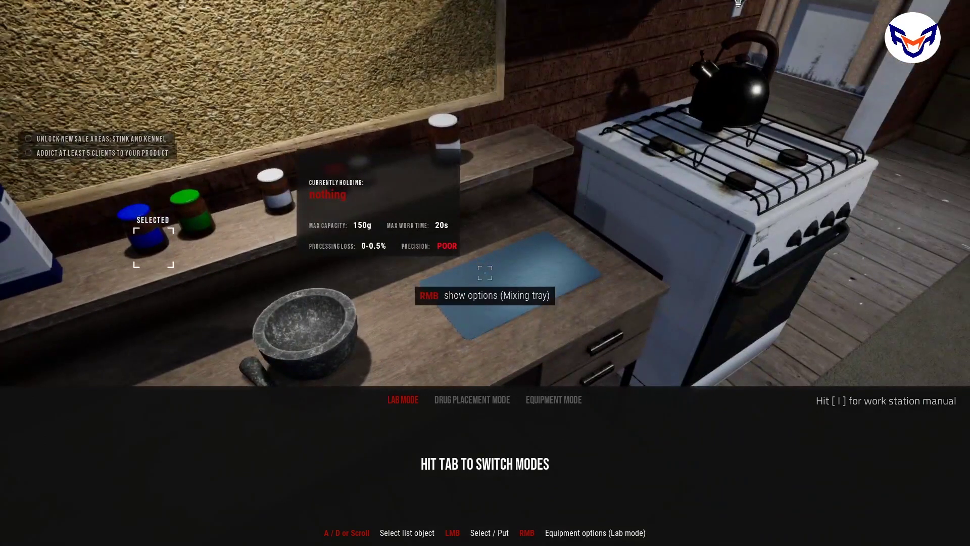
Step: Put 20 g of amphetamine on the mixing tray and select the Sugar box
right_click(486, 272)
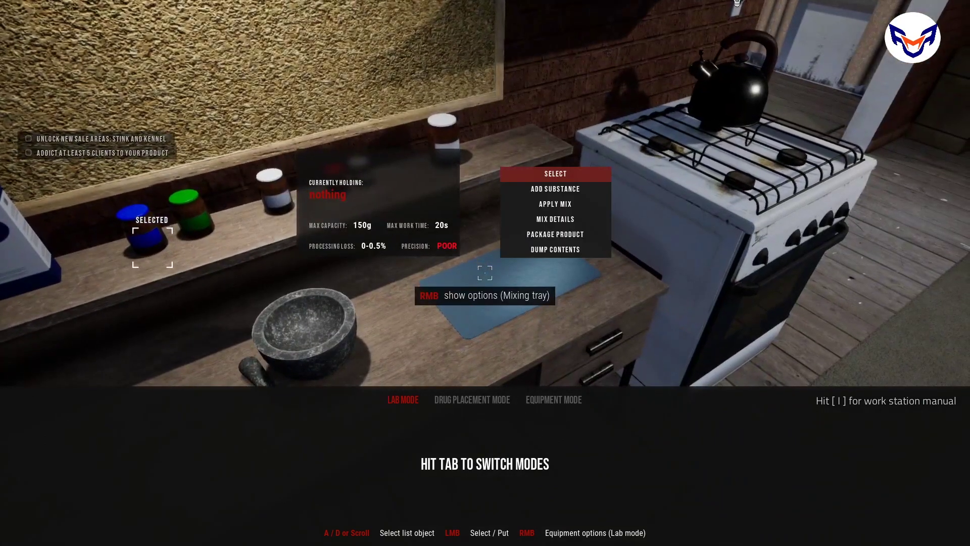
scroll(485, 274, down, 1)
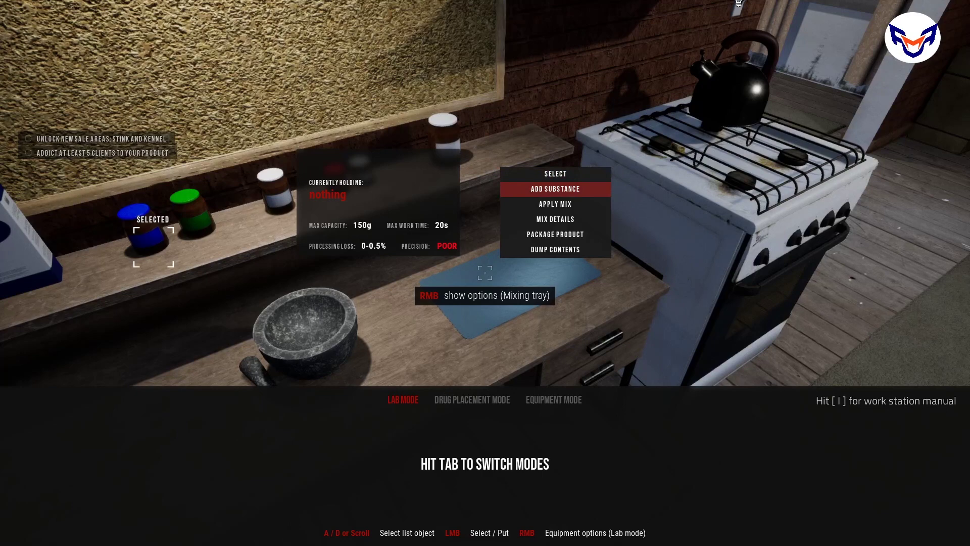
click(485, 274)
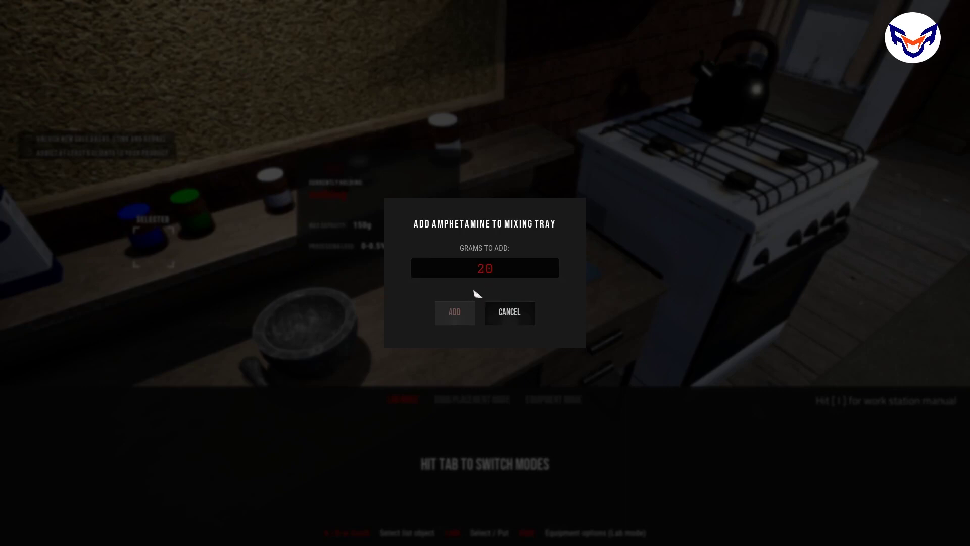
click(455, 312)
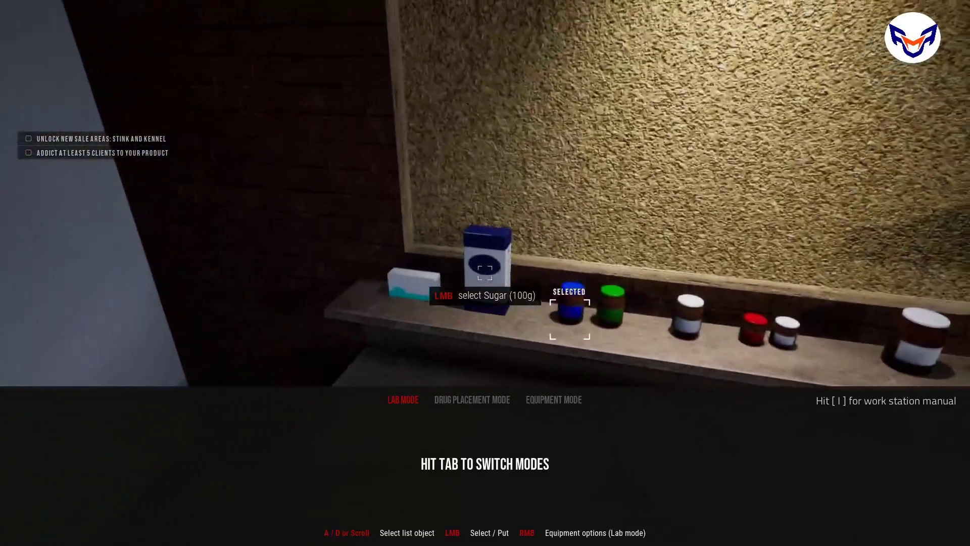
key(a)
Step: Add 4 g of sugar to the simple mortar
click(485, 267)
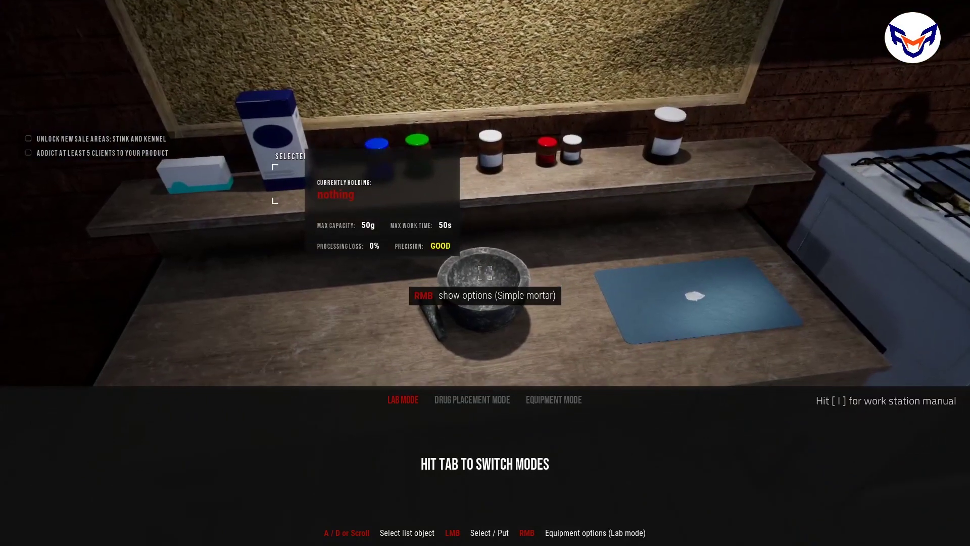
right_click(485, 267)
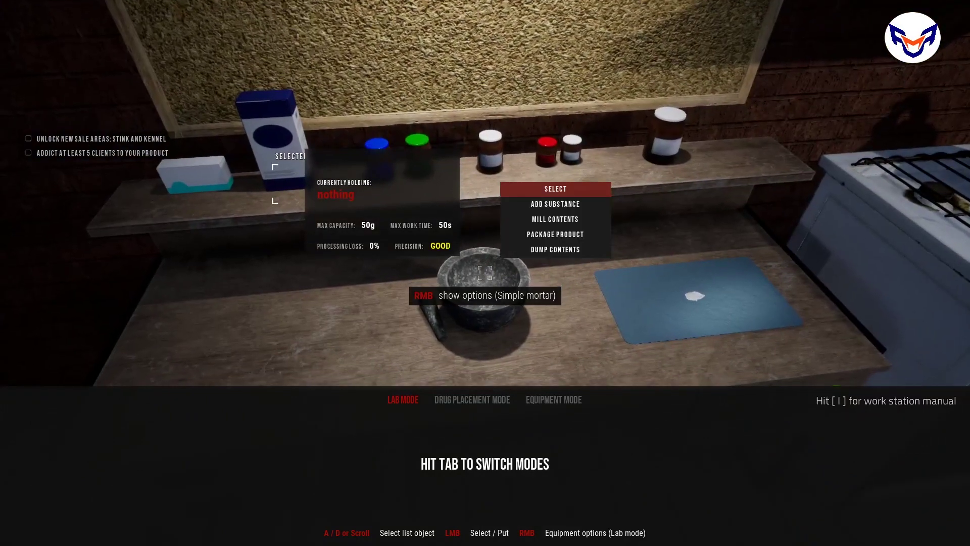
click(557, 202)
click(472, 269)
text(4)
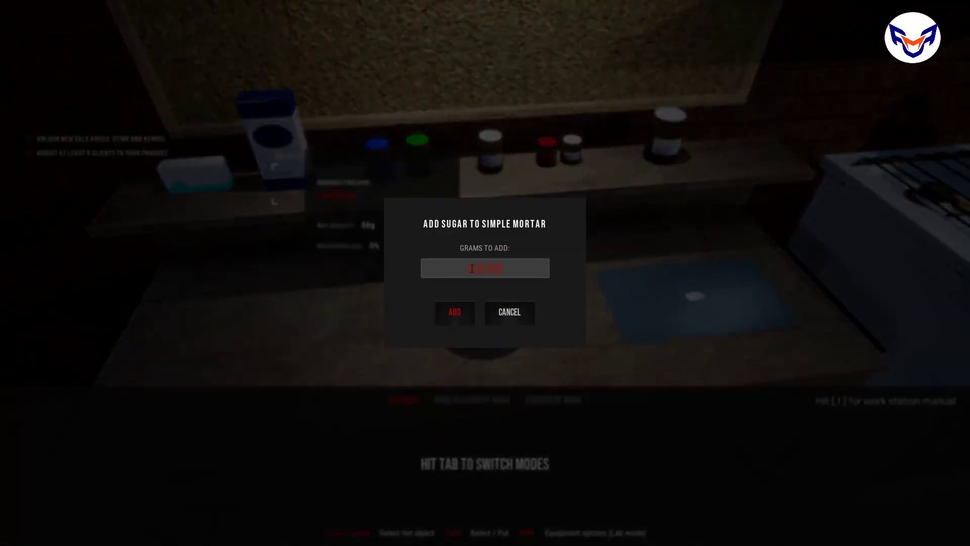
click(470, 317)
Step: Mill the mortar's sugar, fast-forwarding time until grinding finishes
right_click(486, 273)
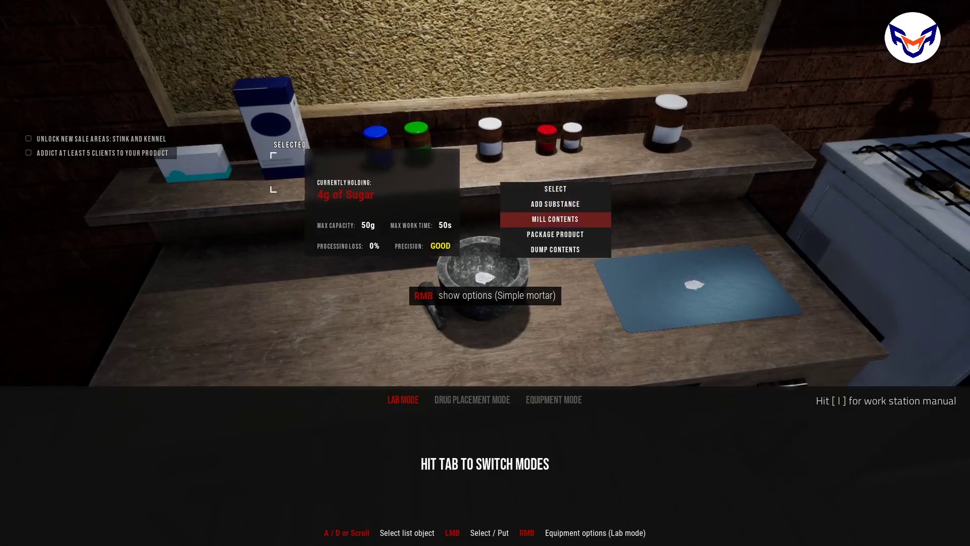
click(486, 274)
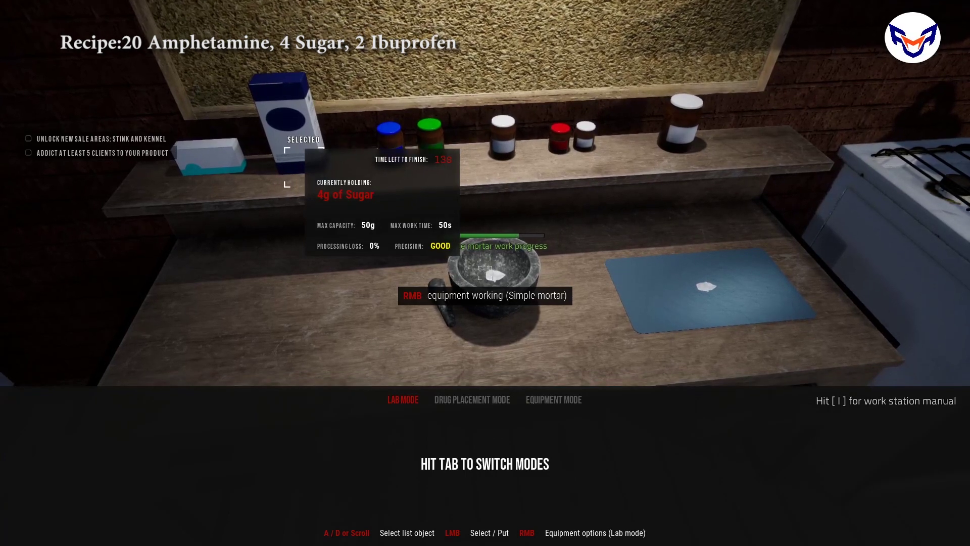
key(Escape)
key(t)
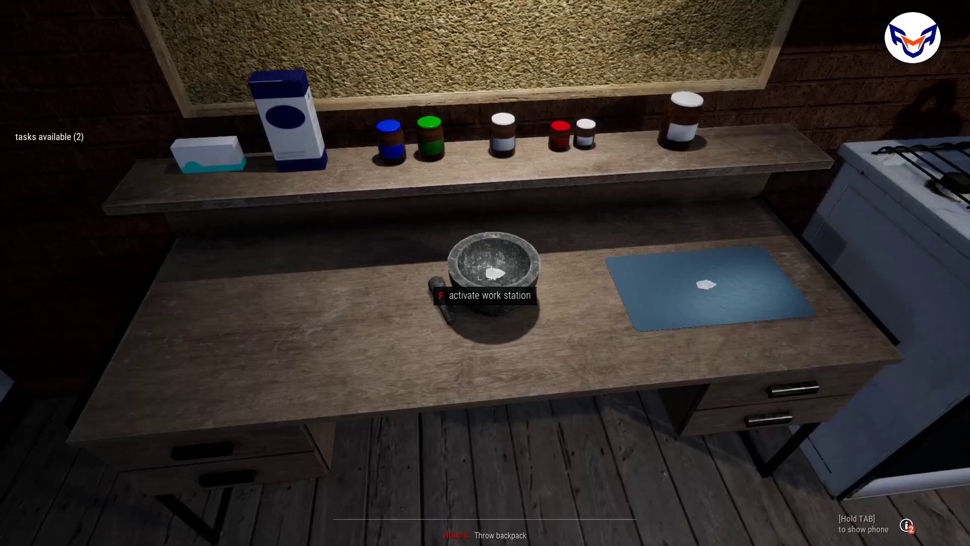
key(e)
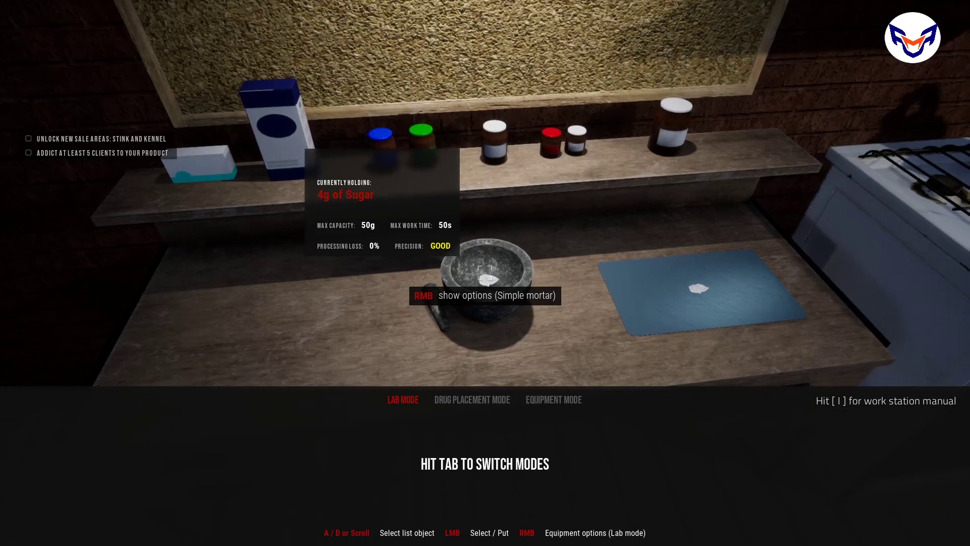
Step: Add the mortar's ground sugar to the tray, making a 24 g amphetamine-sugar mix
key(d)
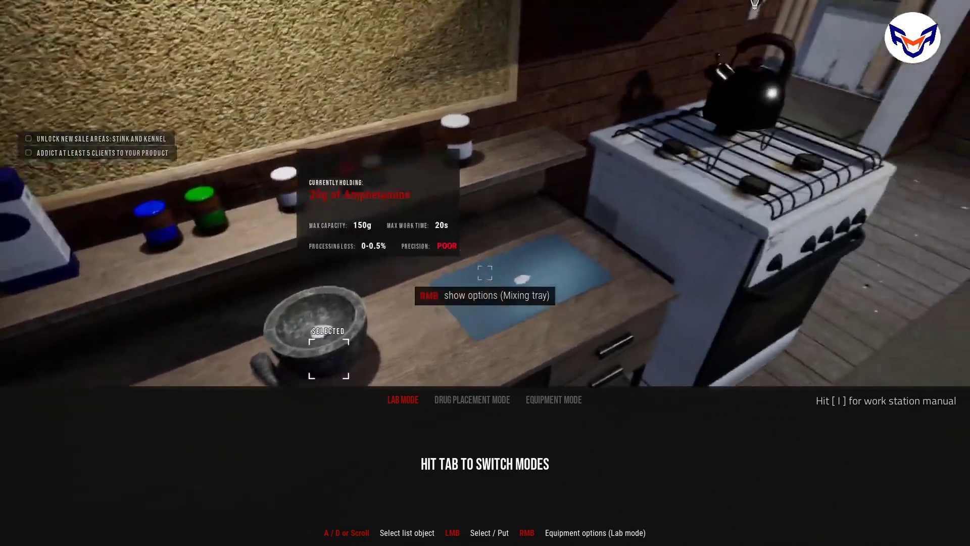
right_click(486, 272)
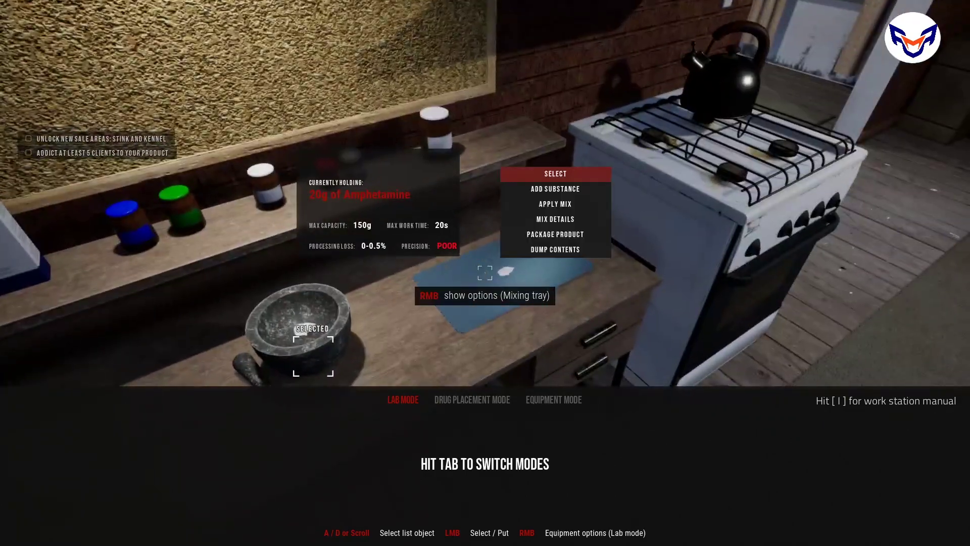
scroll(485, 271, down, 2)
click(485, 273)
click(455, 310)
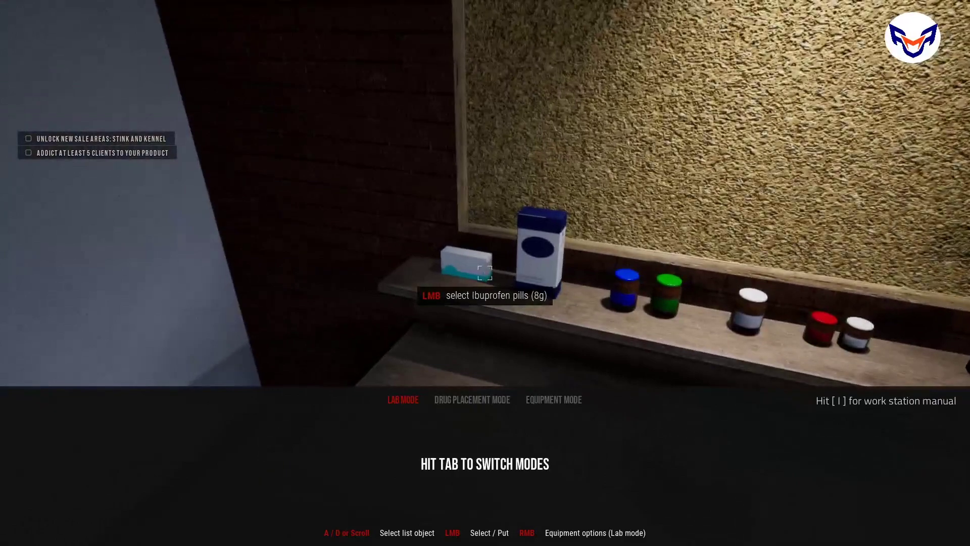
Step: Add 2 g of ibuprofen pills to the mortar
click(486, 273)
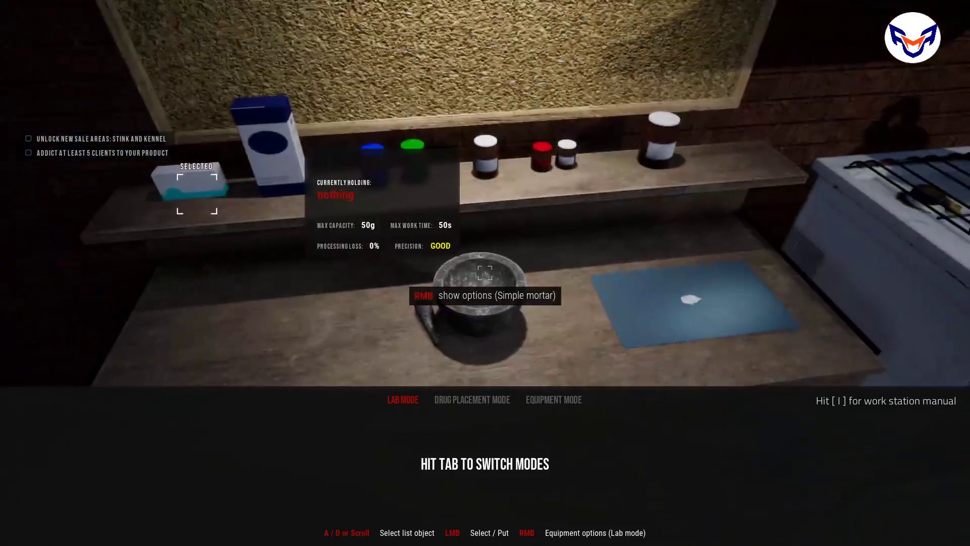
right_click(486, 273)
click(485, 273)
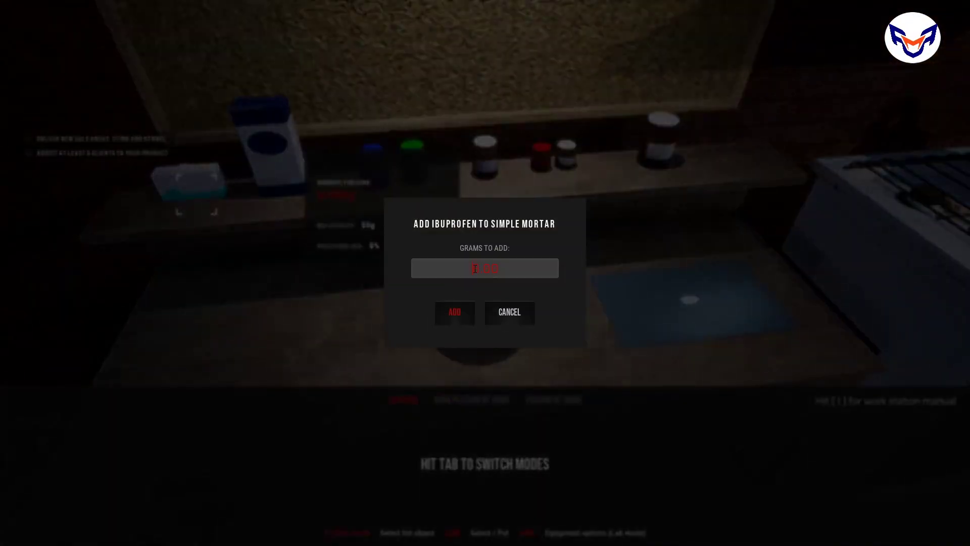
click(455, 312)
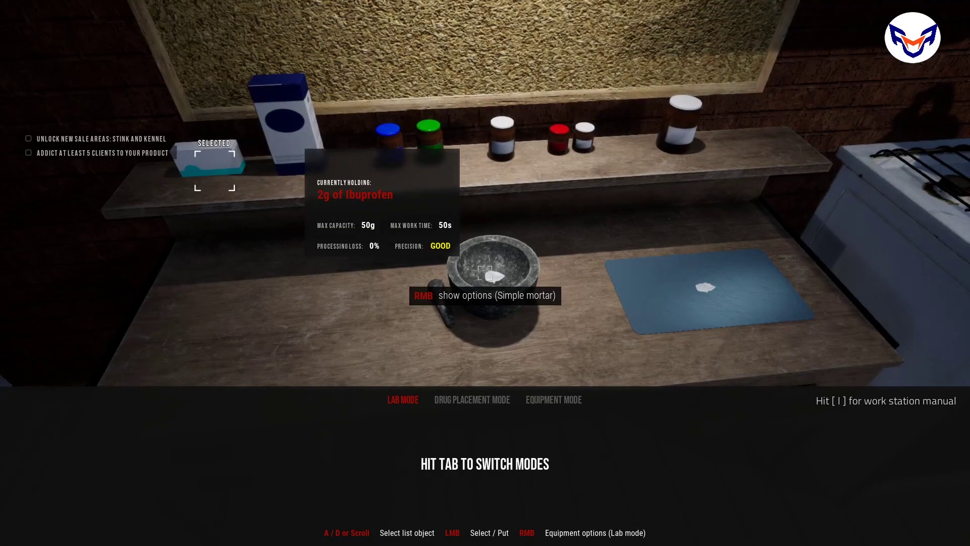
Step: Mill the ibuprofen, fast-forwarding time until the mortar finishes
right_click(486, 273)
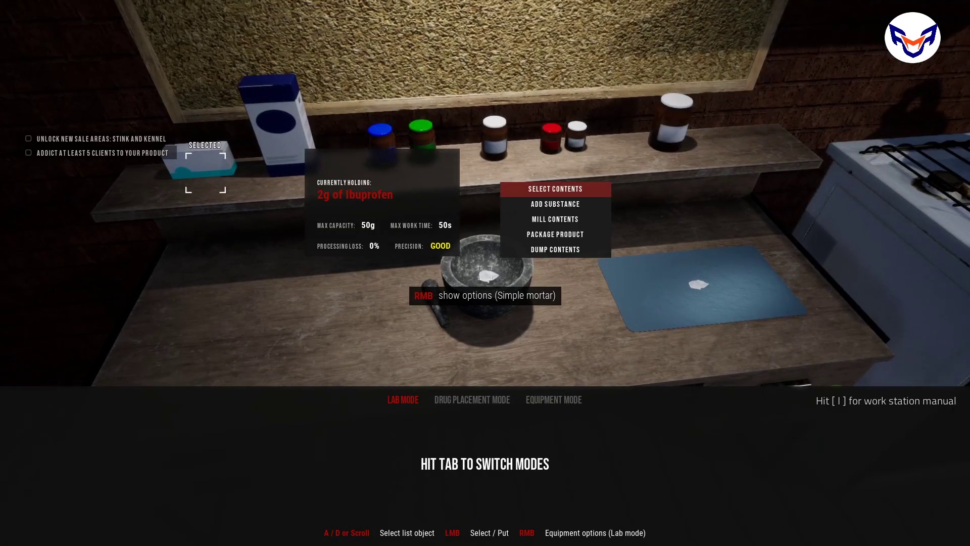
scroll(485, 272, down, 2)
click(485, 272)
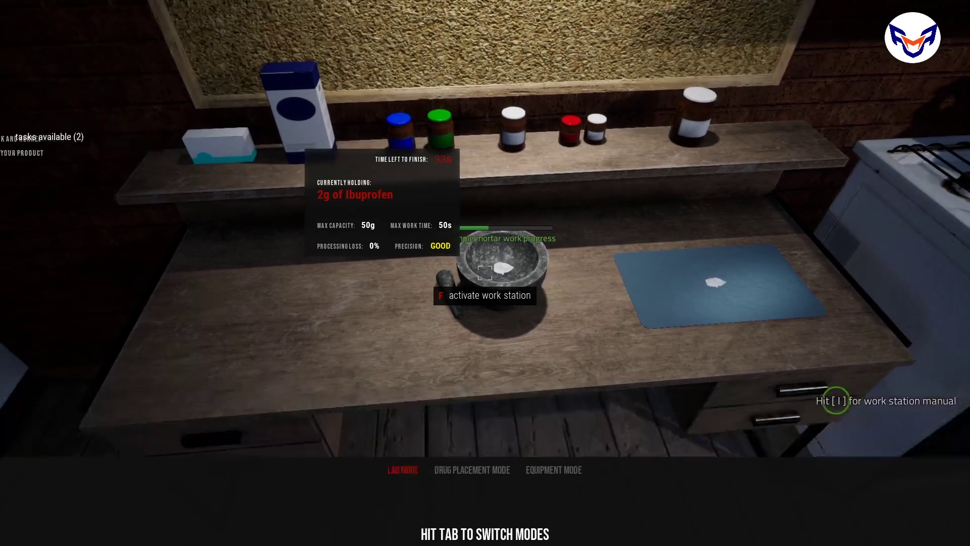
key(t)
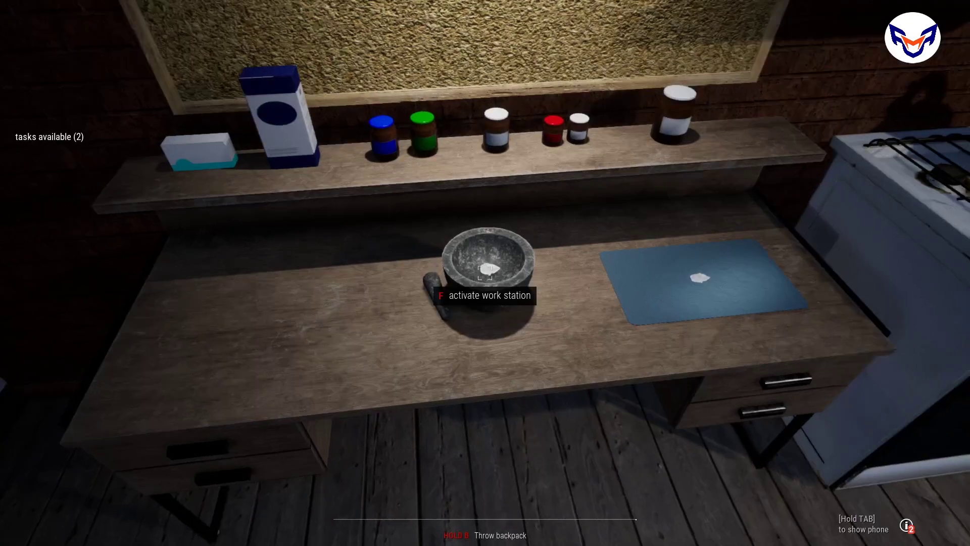
key(e)
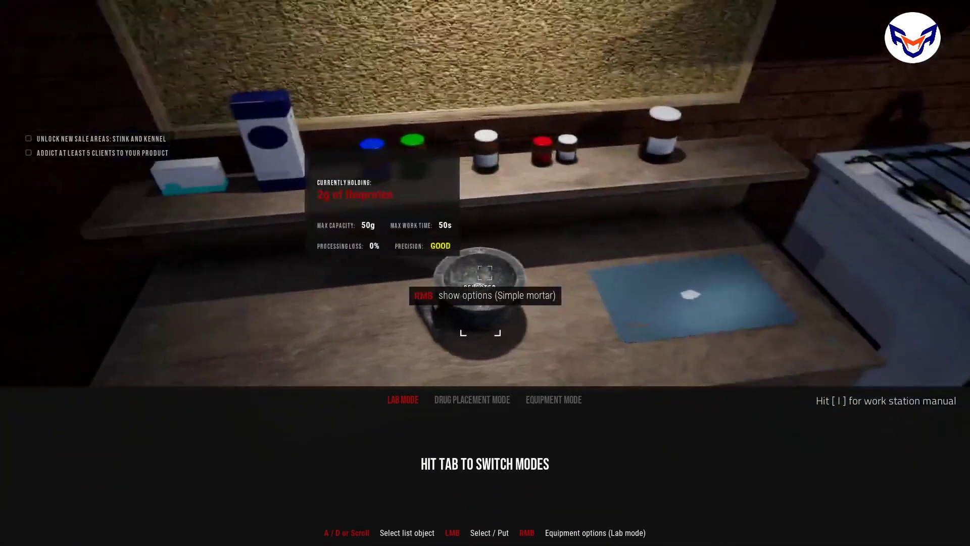
Step: Add the 2 g ground ibuprofen to the tray for a 26 g mix, then choose Apply Mix
key(d)
right_click(485, 272)
scroll(485, 272, down, 1)
scroll(486, 272, down, 1)
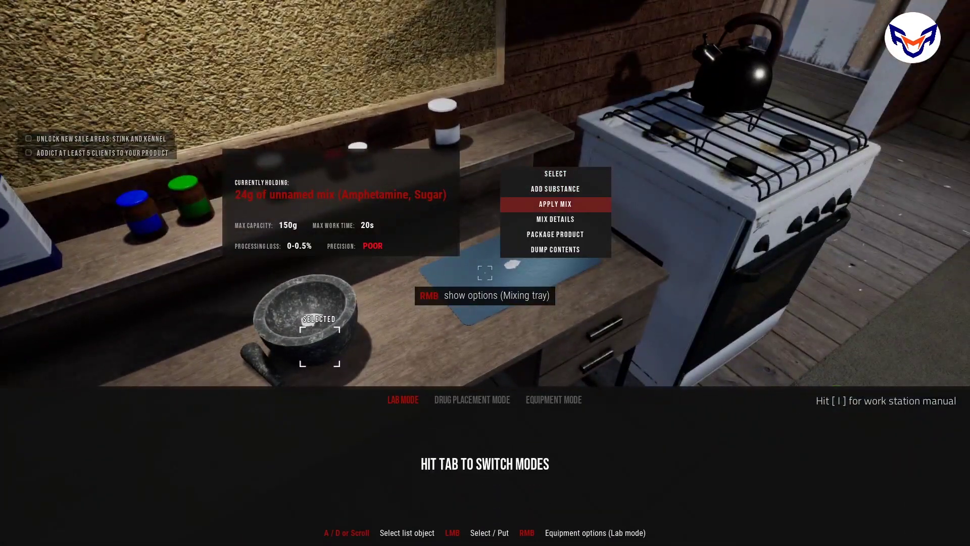
scroll(486, 272, up, 1)
click(485, 272)
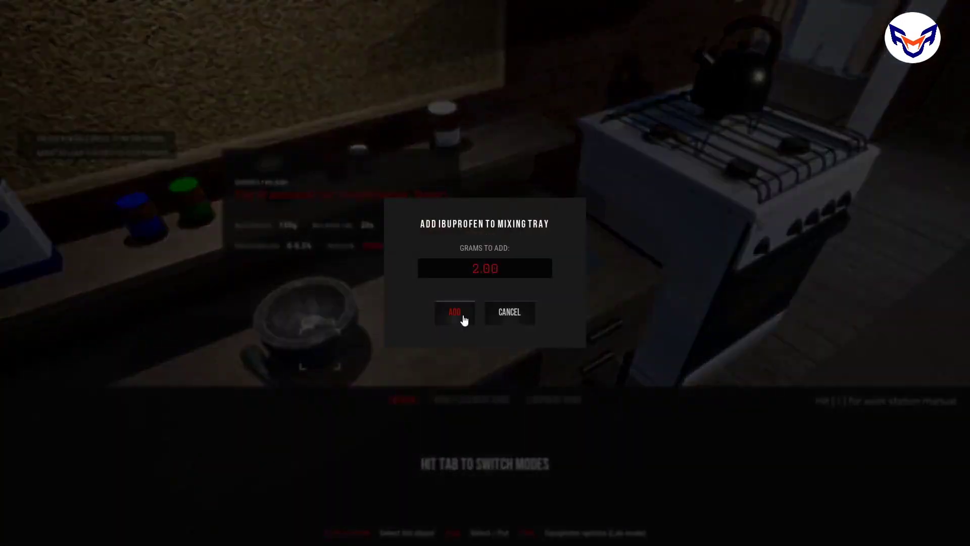
click(457, 307)
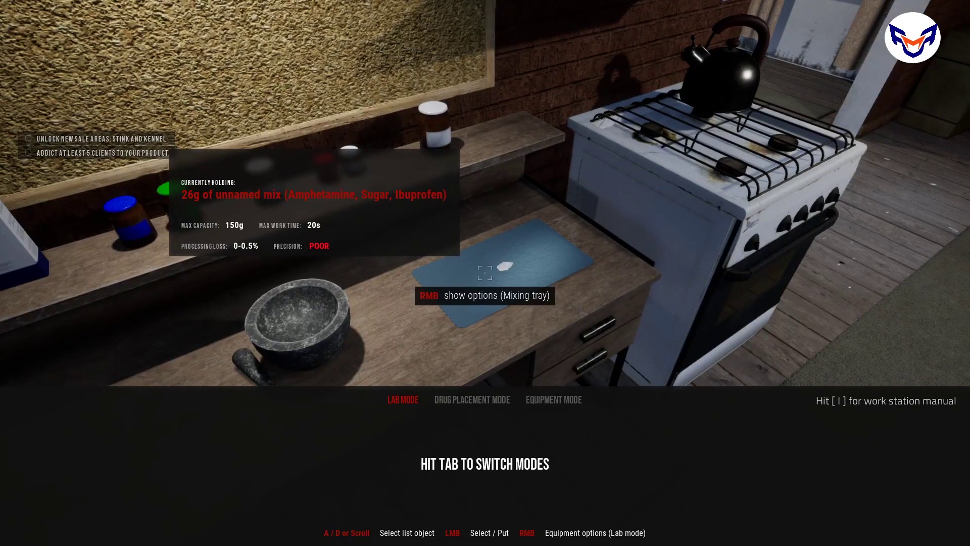
right_click(486, 271)
scroll(485, 271, down, 2)
click(485, 271)
Step: Rename the tray mix to BlueAmp and apply it, leaving 25.9g on the tray
key(ctrl+a)
text(B)
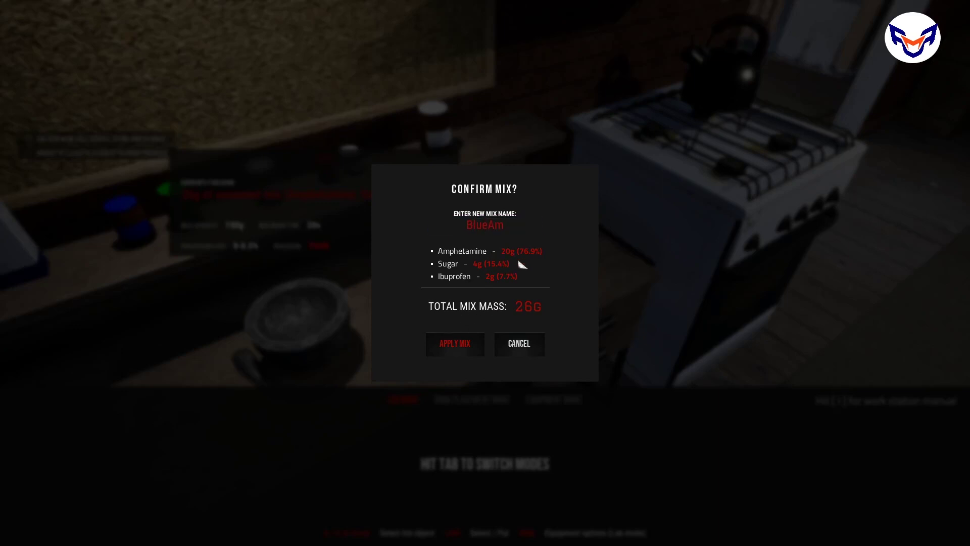
click(475, 342)
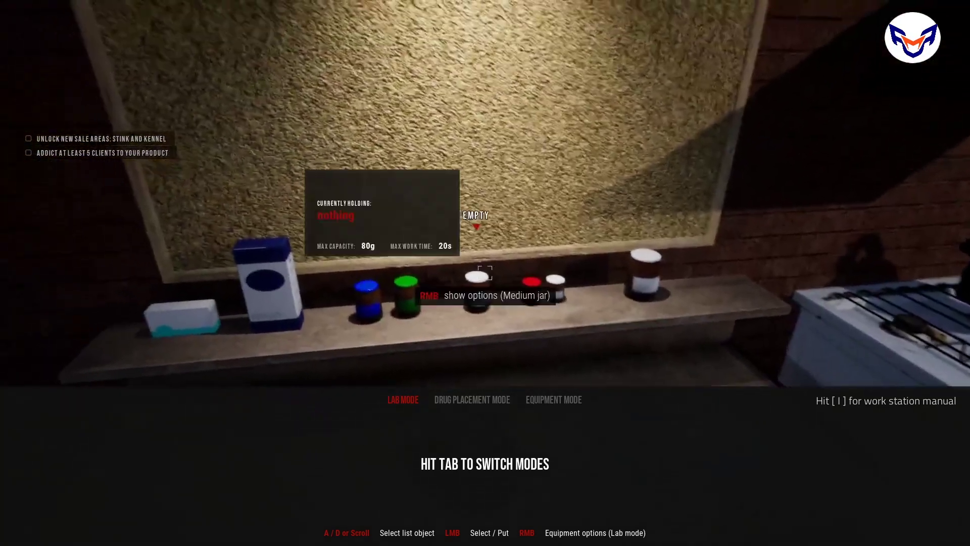
Step: Try adding the mix to the jar in view, dismissing the different-substance warning
right_click(482, 274)
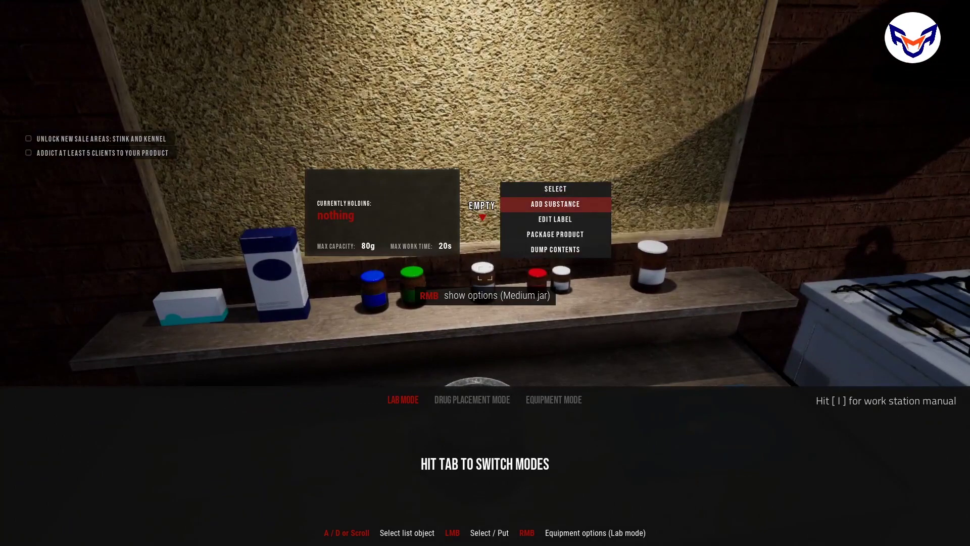
click(482, 273)
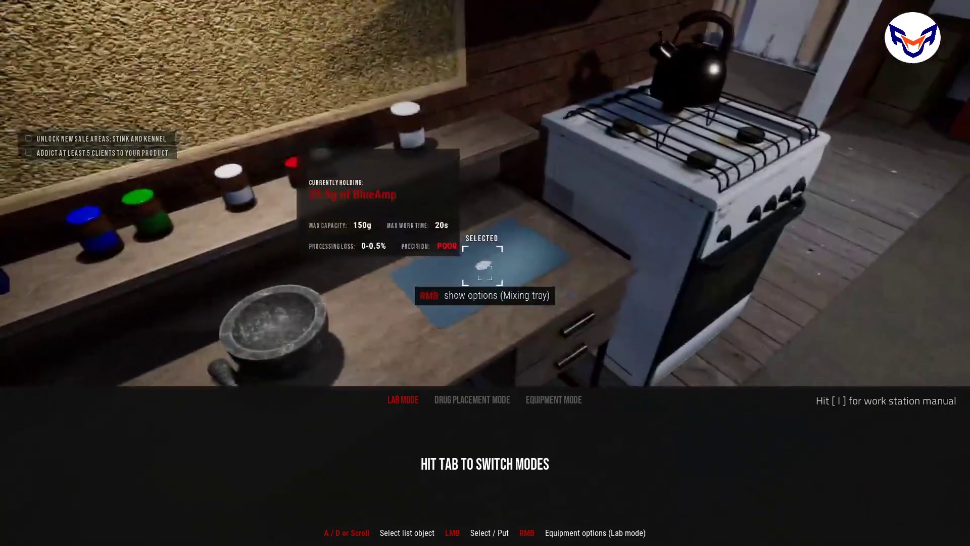
right_click(485, 271)
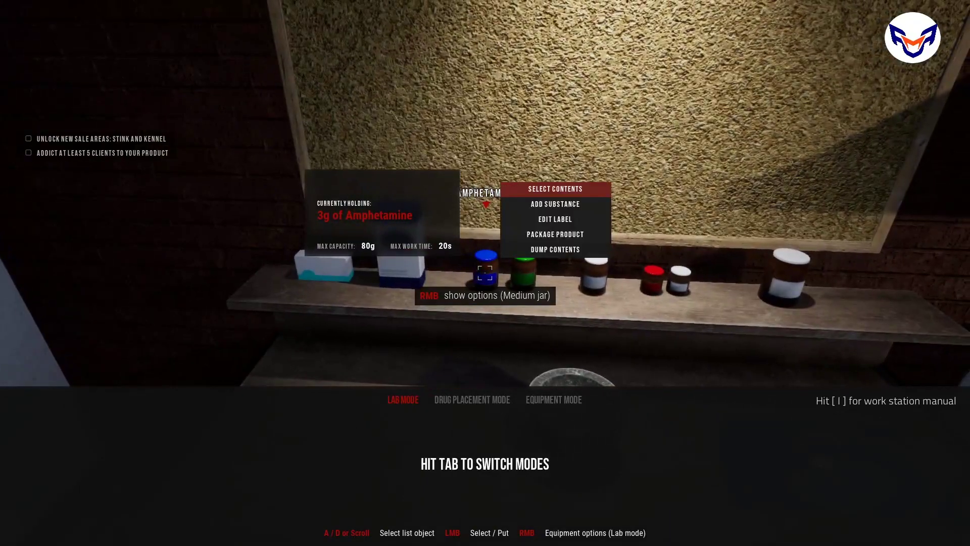
scroll(485, 272, down, 1)
click(486, 272)
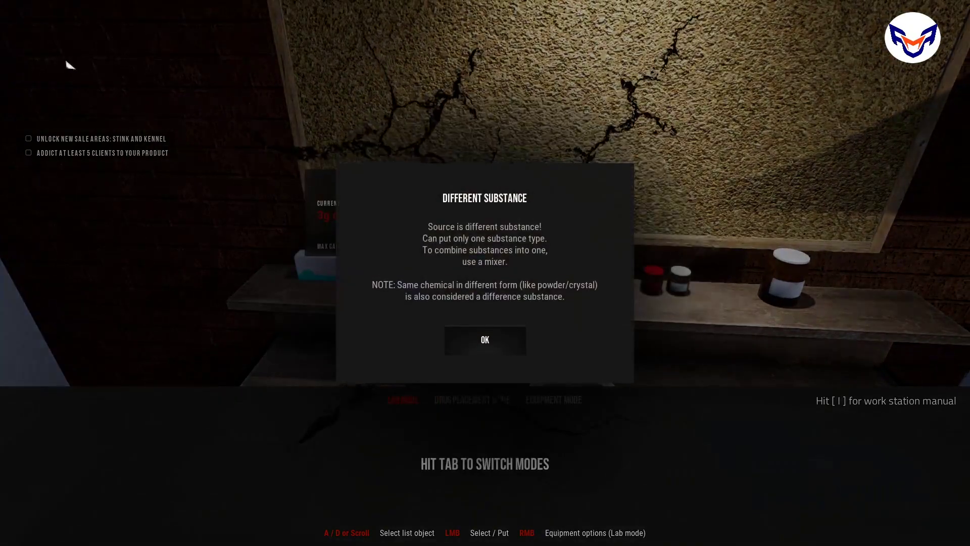
click(507, 345)
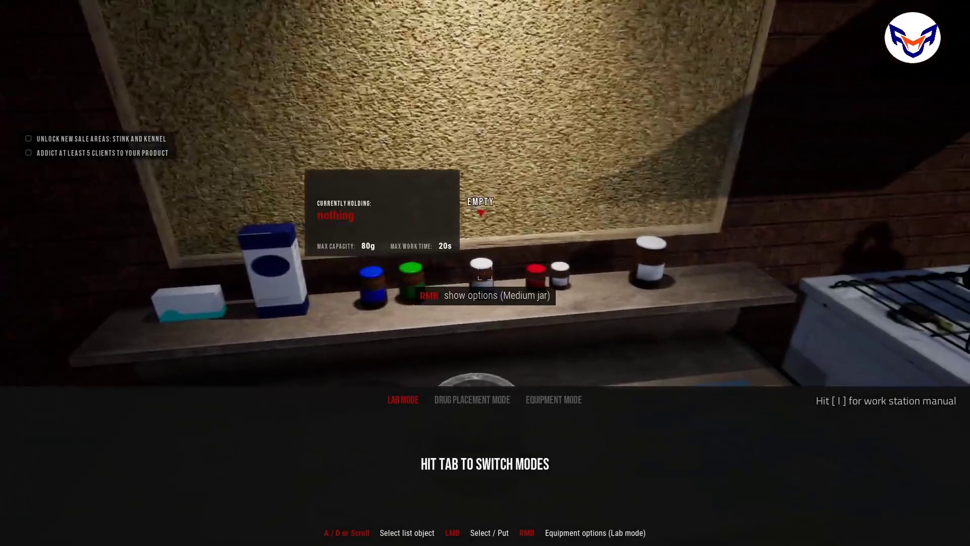
Step: Put 25.90g of BlueAmp into the empty medium jar and save its blue label
click(486, 271)
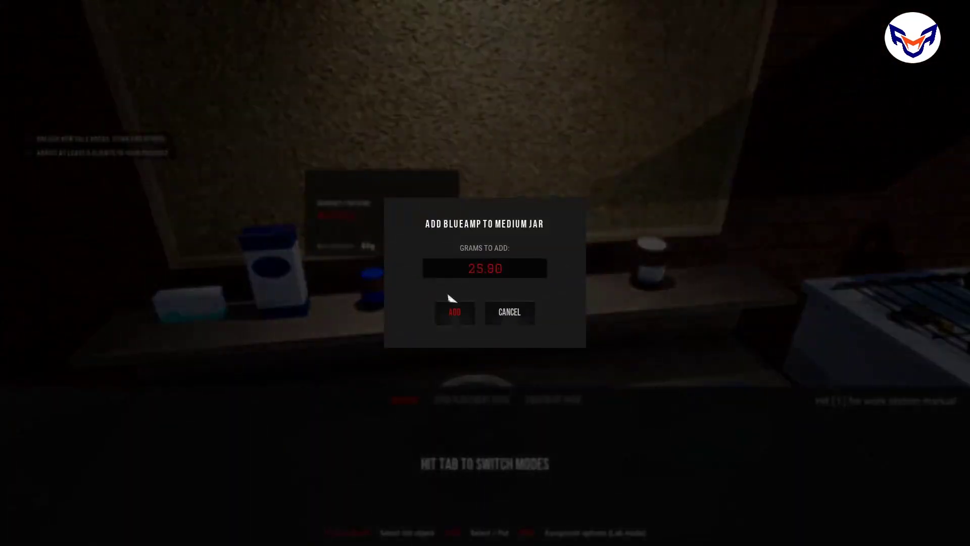
click(454, 317)
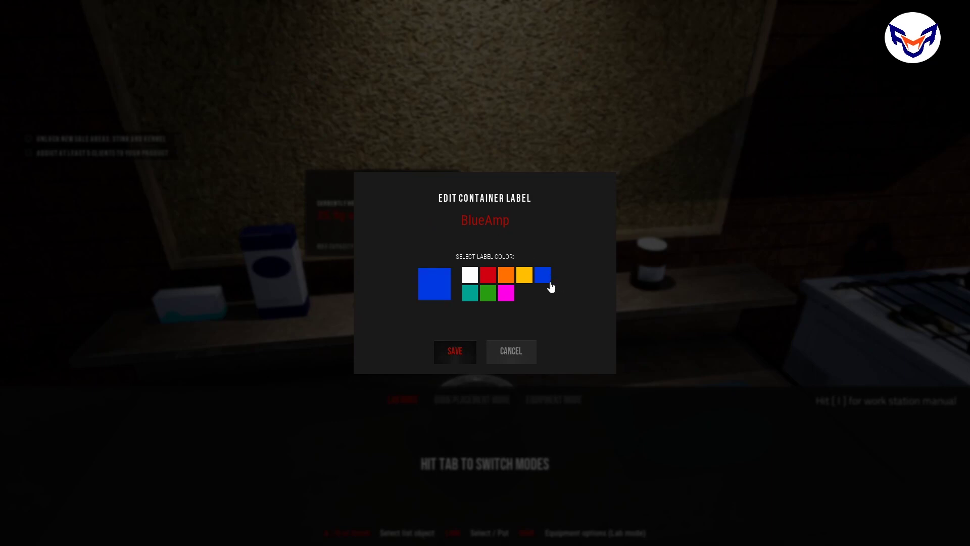
click(456, 350)
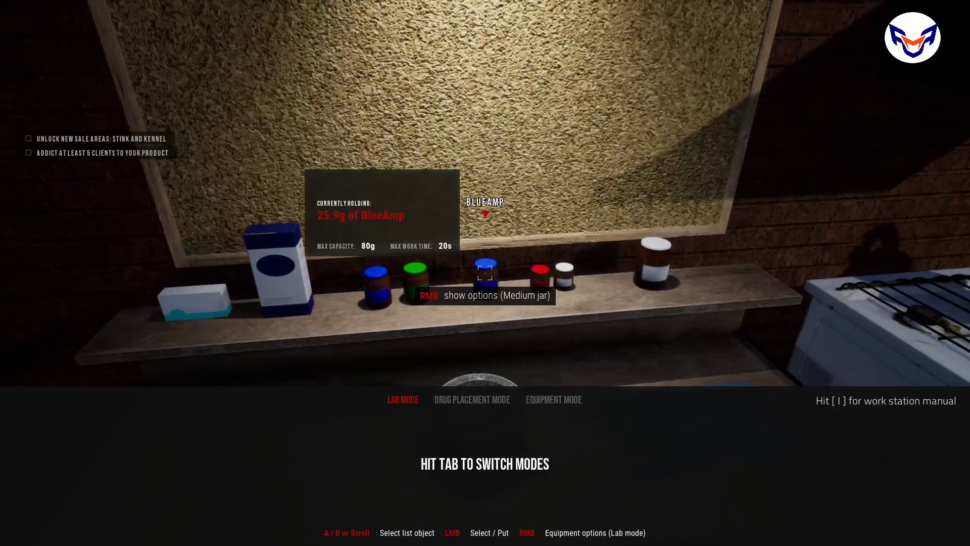
key(d)
key(a)
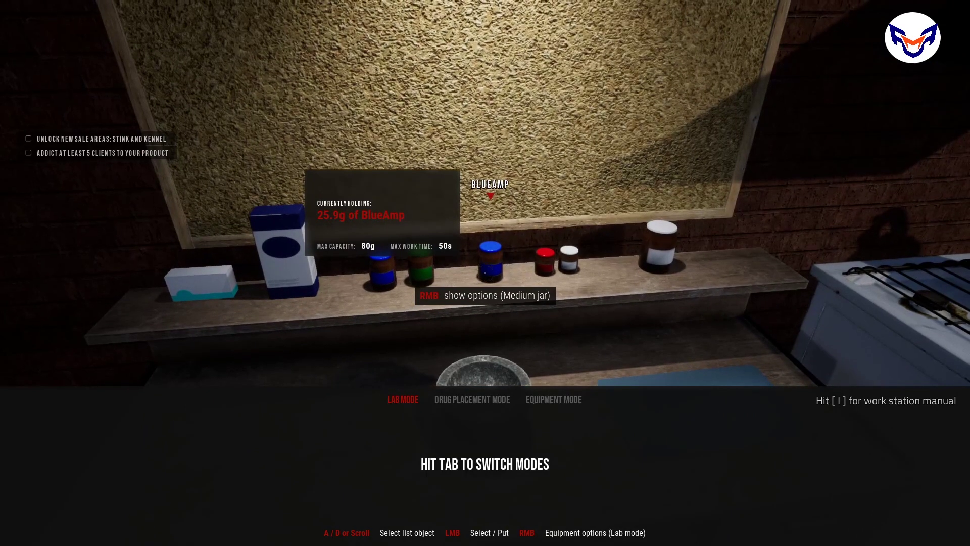
key(d)
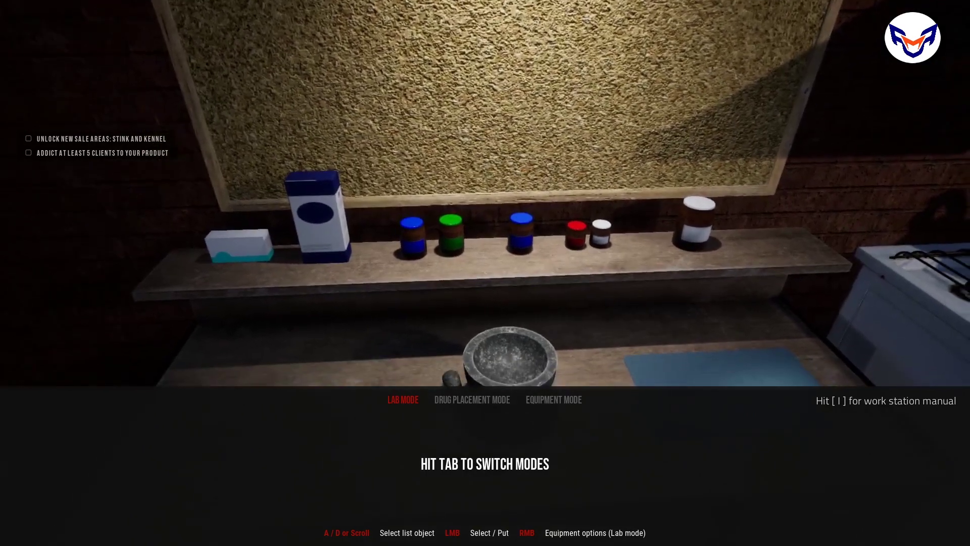
key(a)
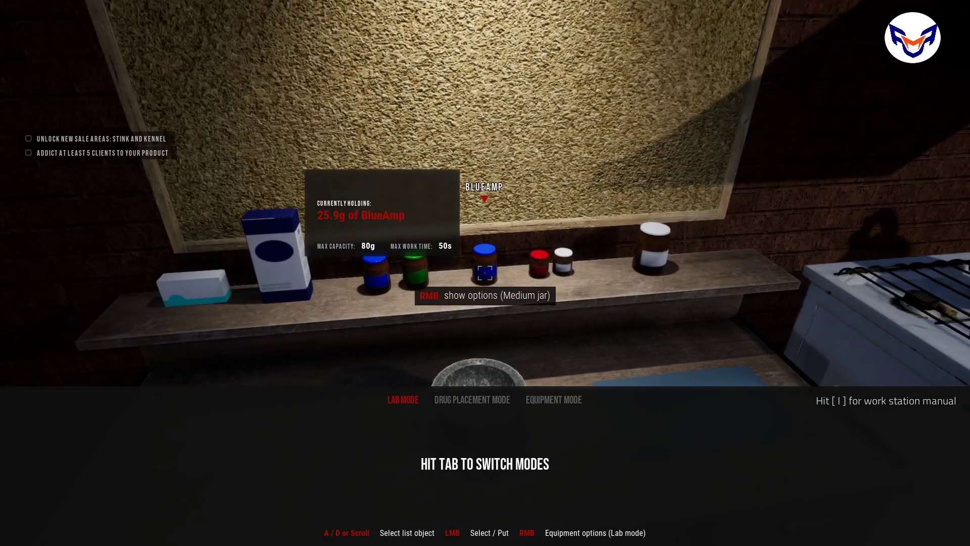
key(d)
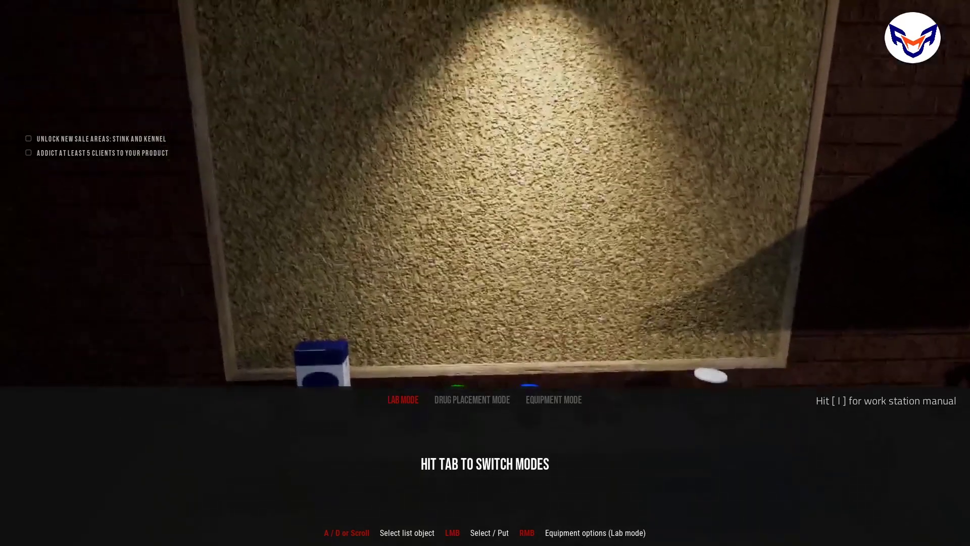